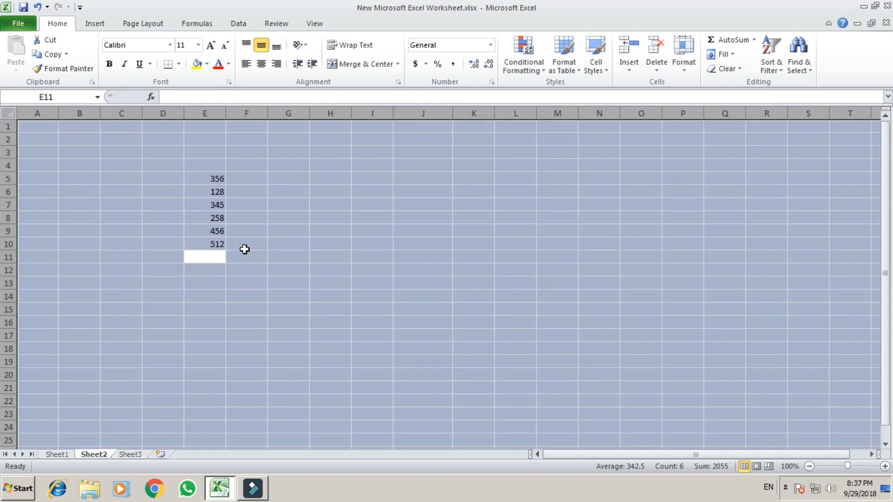
# Apply bold formatting to all cells of the worksheet and deselect them.
pyautogui.hotkey('ctrl', 'b')
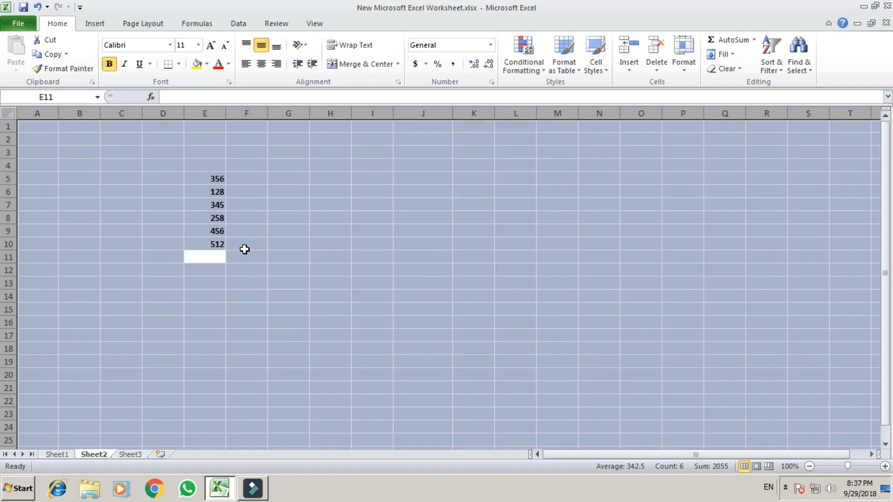
pyautogui.click(245, 252)
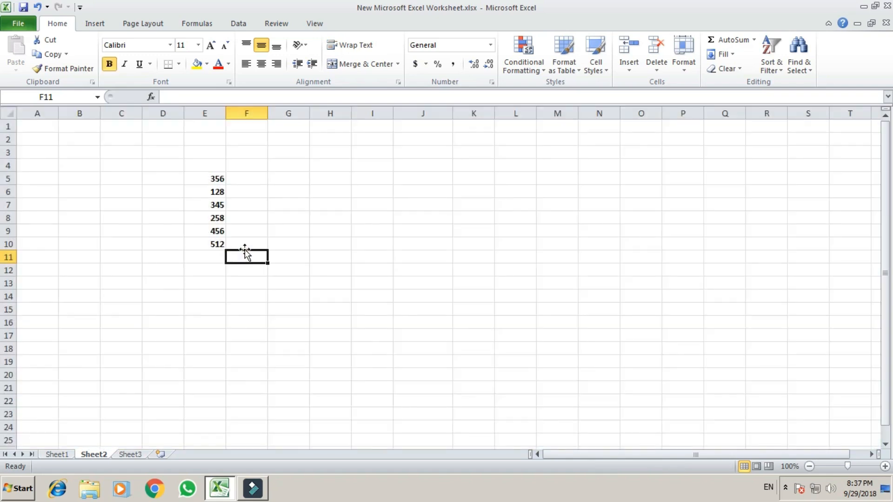
pyautogui.press('Left')
pyautogui.press('Down')
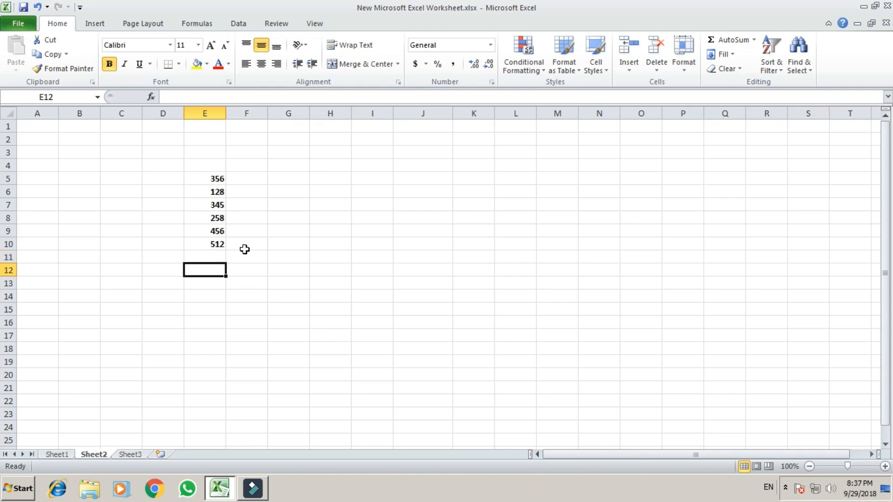
# Remove bold formatting from all cells of the worksheet and apply it again.
pyautogui.hotkey('ctrl', 'a')
pyautogui.hotkey('ctrl', 'b')
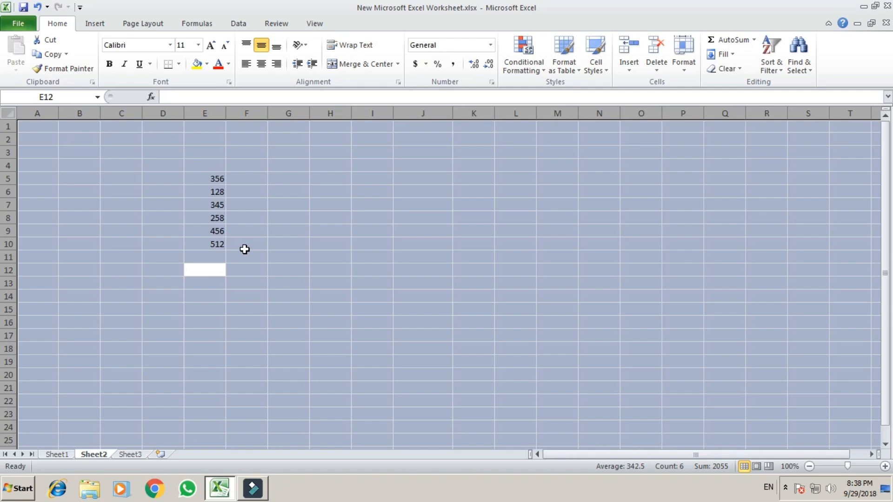
pyautogui.hotkey('ctrl', 'b')
pyautogui.press('Up')
pyautogui.press('Up')
pyautogui.press('Down')
pyautogui.press('Down')
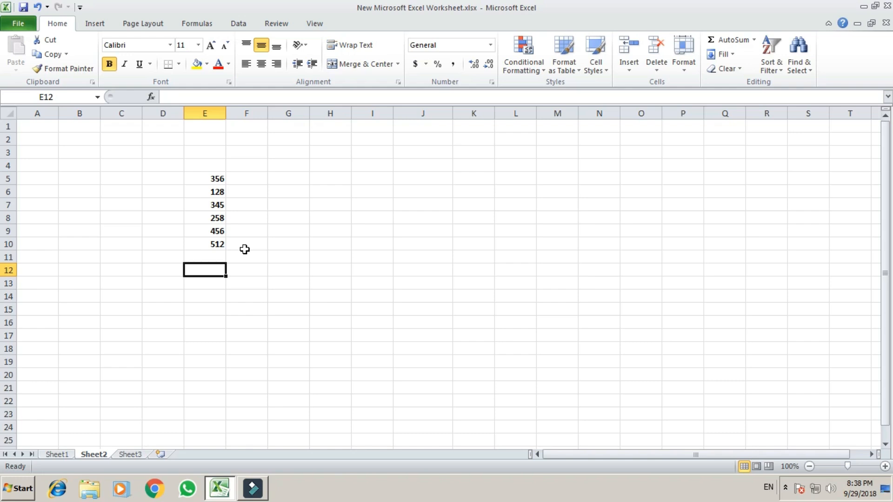
# Enter the label "Total" in cell D11, beside the cell below the number column.
pyautogui.press('Up')
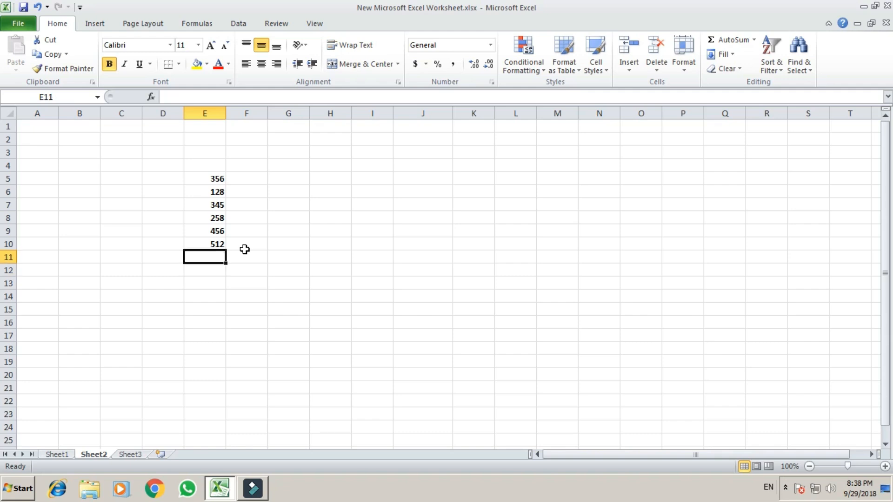
pyautogui.press('Left')
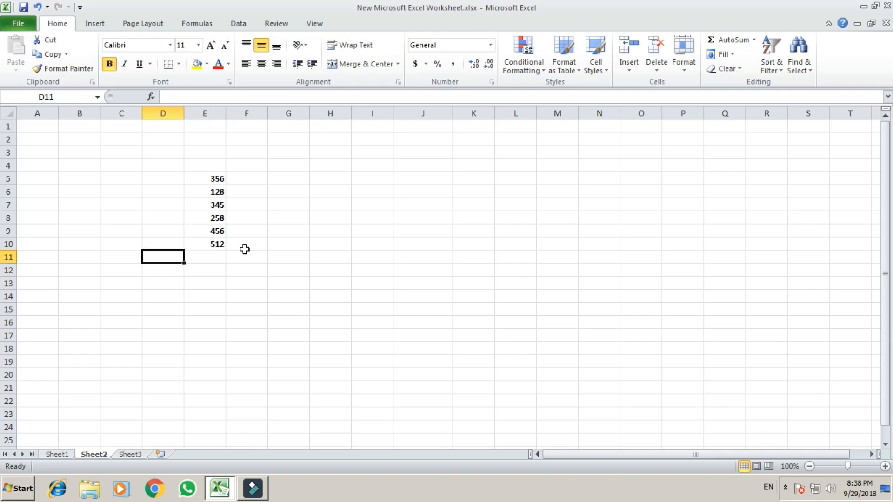
pyautogui.write('Total')
pyautogui.press('Return')
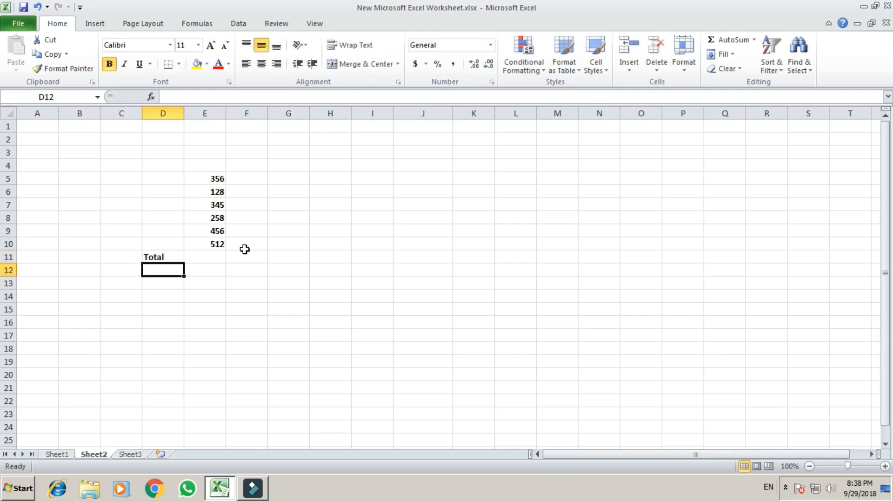
# Add the six numbers in cell E11 with the formula =E10+E9+E8+E7+E6+E5.
pyautogui.press('Up')
pyautogui.press('Right')
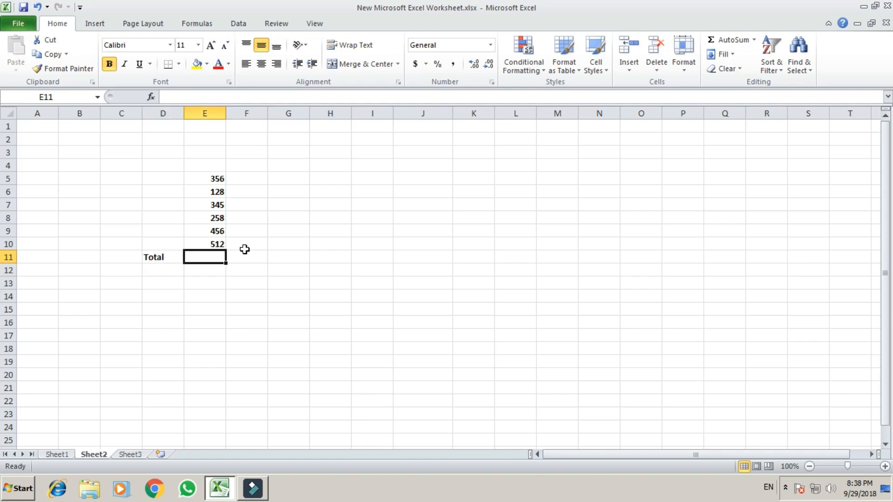
pyautogui.write('=')
pyautogui.press('Up')
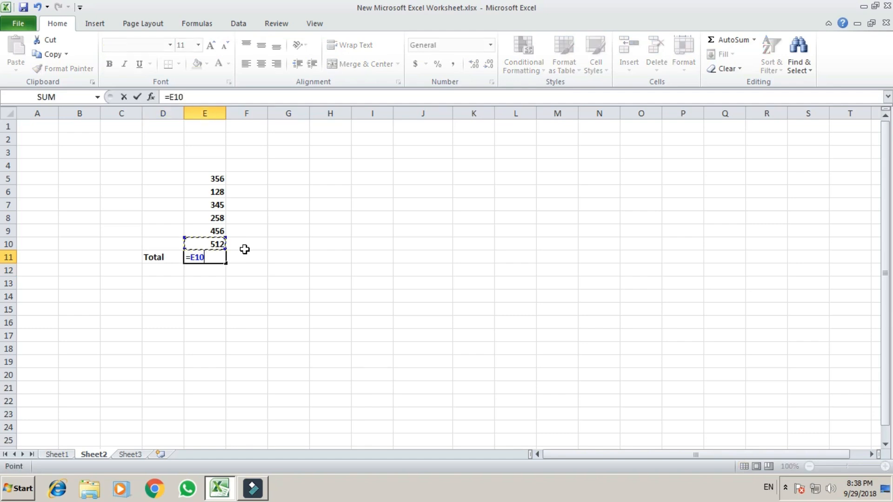
pyautogui.write('+')
pyautogui.press('Up')
pyautogui.press('Up')
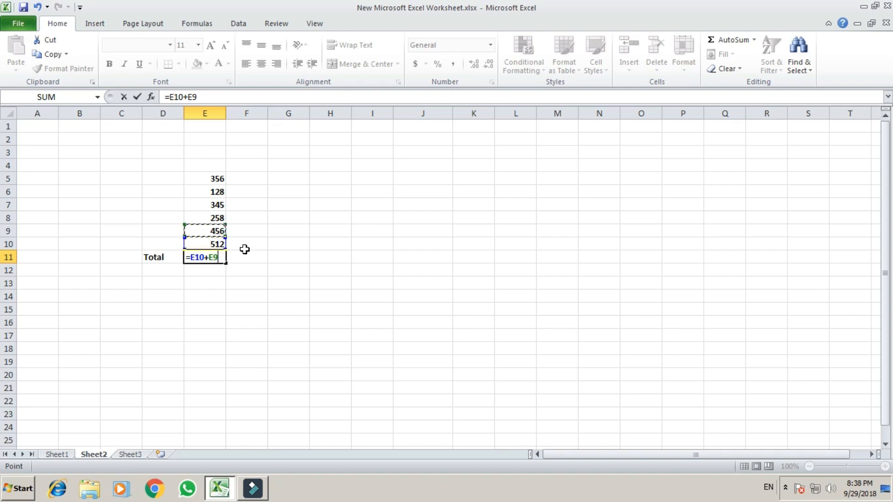
pyautogui.write('+')
pyautogui.press('Up')
pyautogui.write('+')
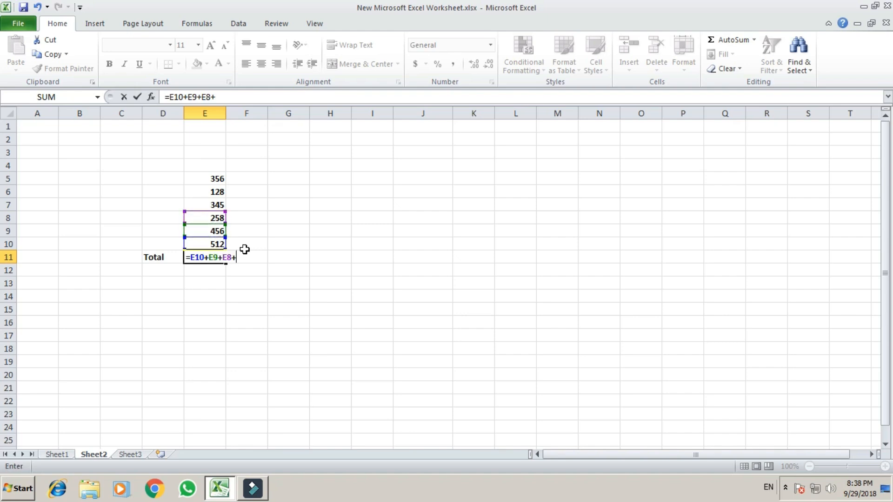
pyautogui.press('Up')
pyautogui.press('Up')
pyautogui.press('Up')
pyautogui.press('Up')
pyautogui.write('+')
pyautogui.press('Up')
pyautogui.press('Up')
pyautogui.press('Up')
pyautogui.press('Up')
pyautogui.press('Up')
pyautogui.write('+')
pyautogui.press('Up')
pyautogui.press('Up')
pyautogui.press('Up')
pyautogui.press('Up')
pyautogui.press('Up')
pyautogui.press('Up')
pyautogui.press('Return')
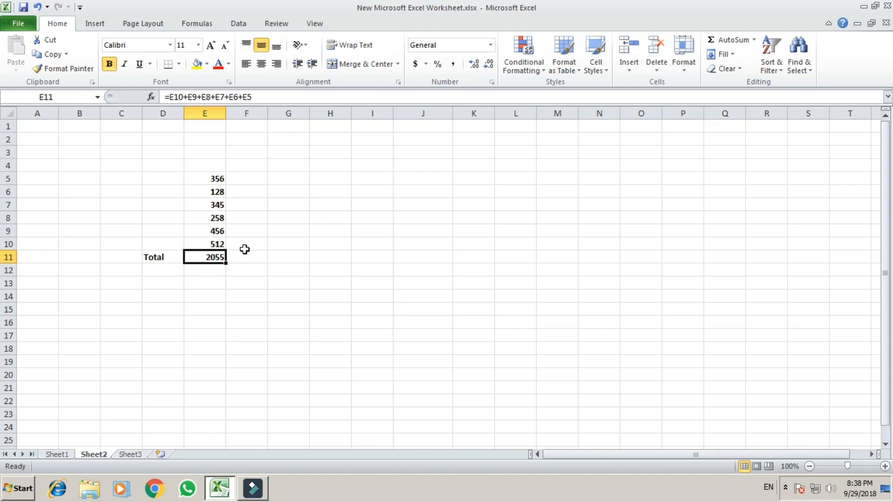
# Examine the addition formula in cell E11 and the numbers above it that it refers to.
pyautogui.press('F2')
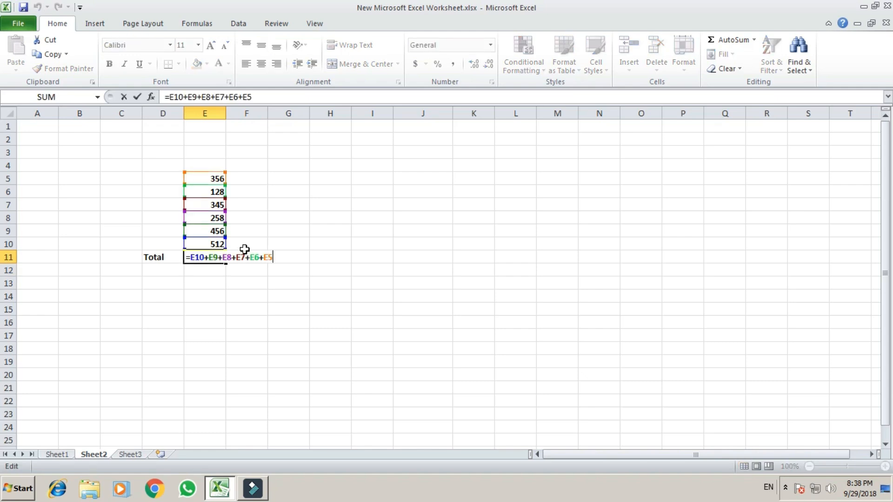
pyautogui.press('Escape')
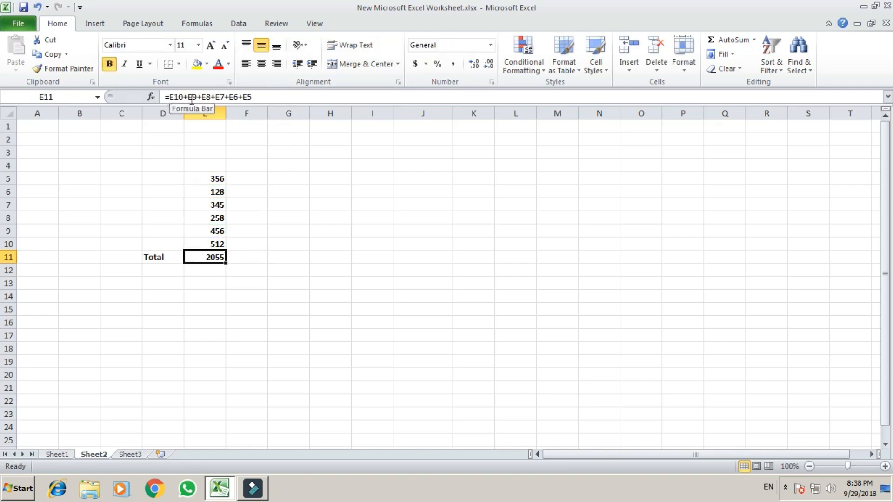
pyautogui.click(213, 280)
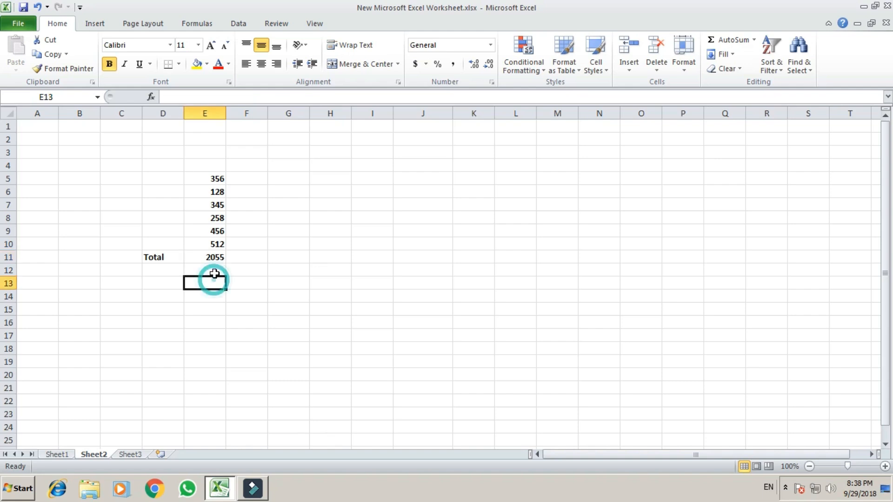
pyautogui.click(213, 257)
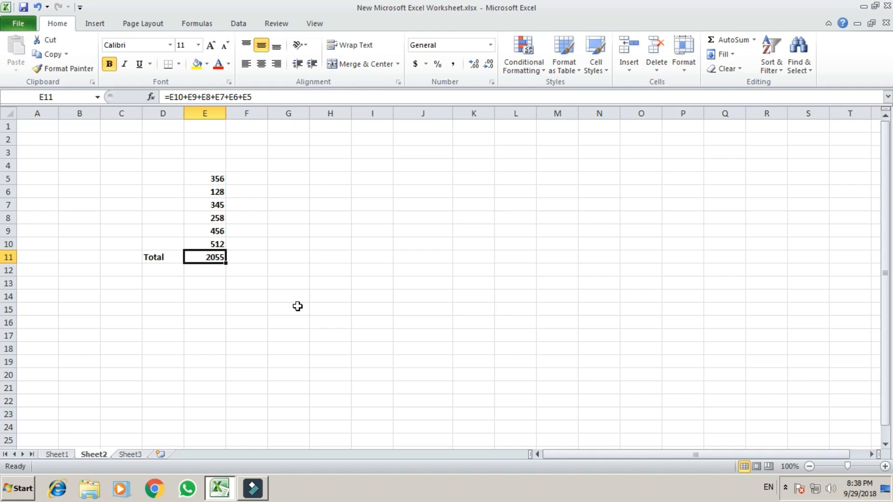
pyautogui.press('Up')
pyautogui.press('Up')
pyautogui.press('Up')
pyautogui.press('Up')
pyautogui.press('Up')
pyautogui.press('Up')
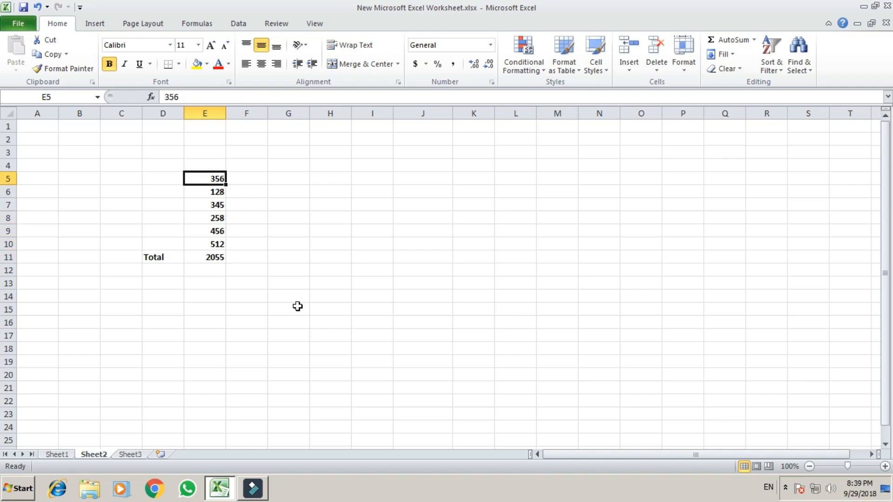
pyautogui.press('Down')
pyautogui.press('Down')
pyautogui.press('Down')
pyautogui.press('Down')
pyautogui.press('Down')
pyautogui.press('Down')
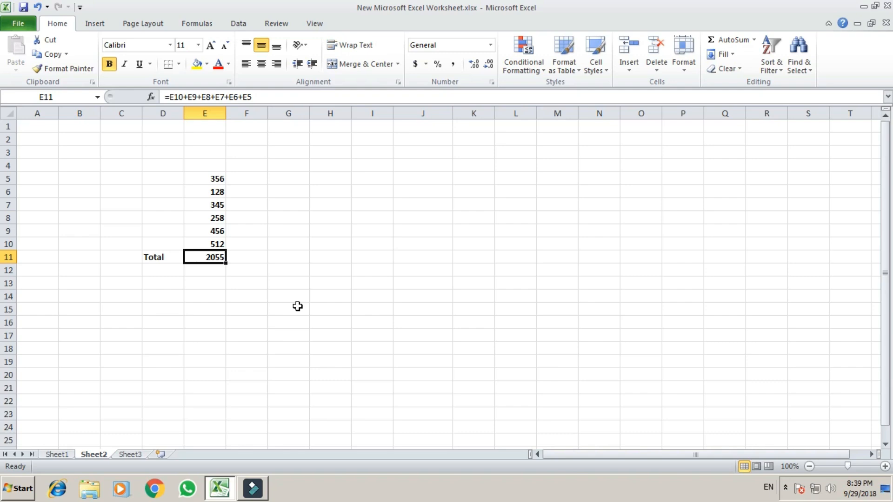
# Replace the formula in cell E11 with =SUM(E10,E9,E8,E7,E6,E5).
pyautogui.write('=sum')
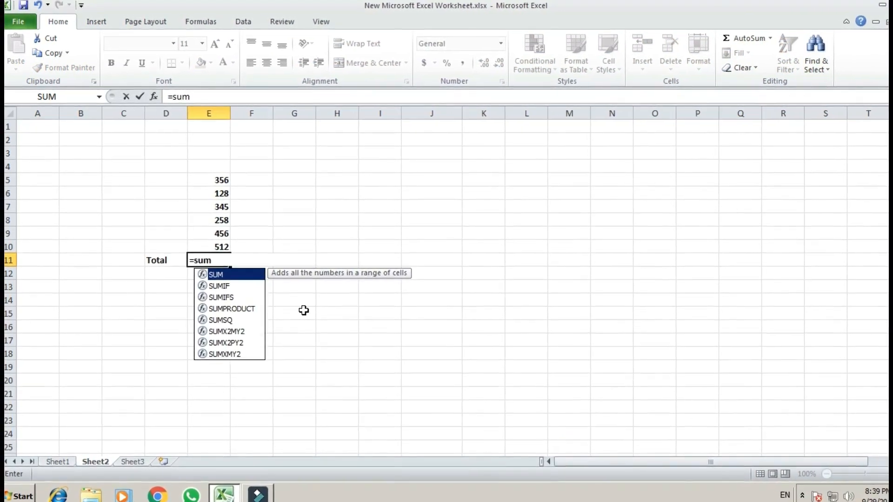
pyautogui.write(')')
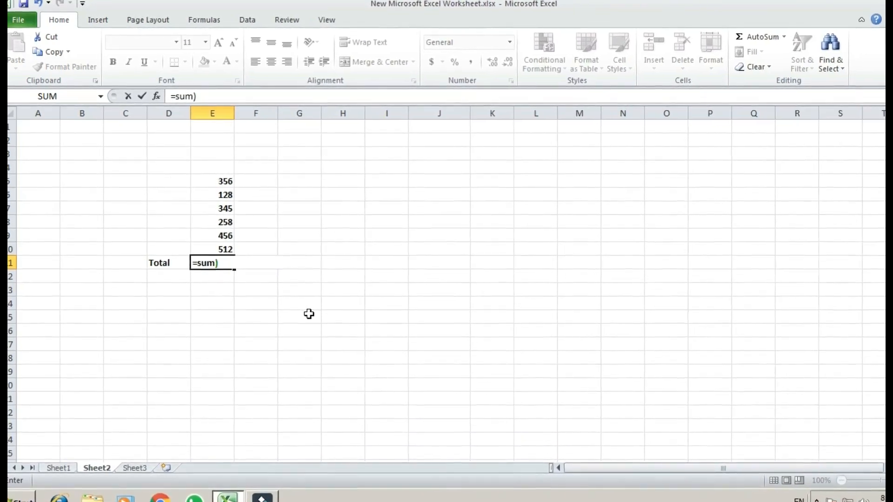
pyautogui.press('BackSpace')
pyautogui.write('(')
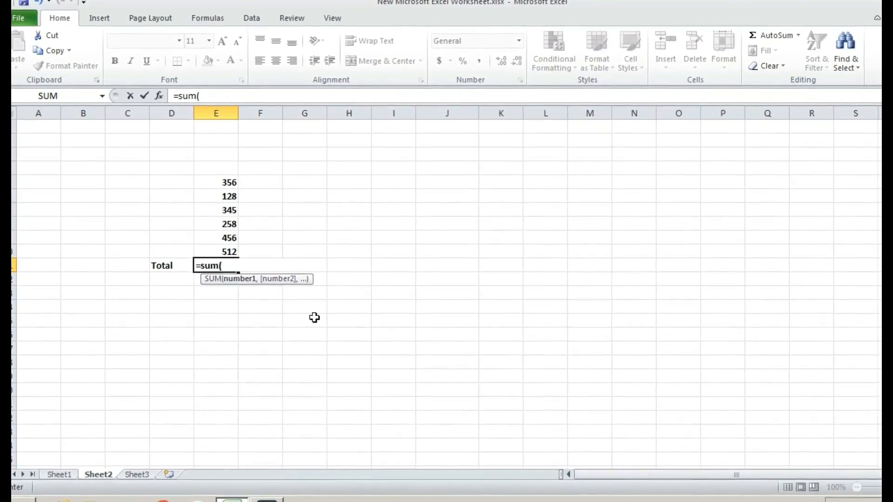
pyautogui.press('Up')
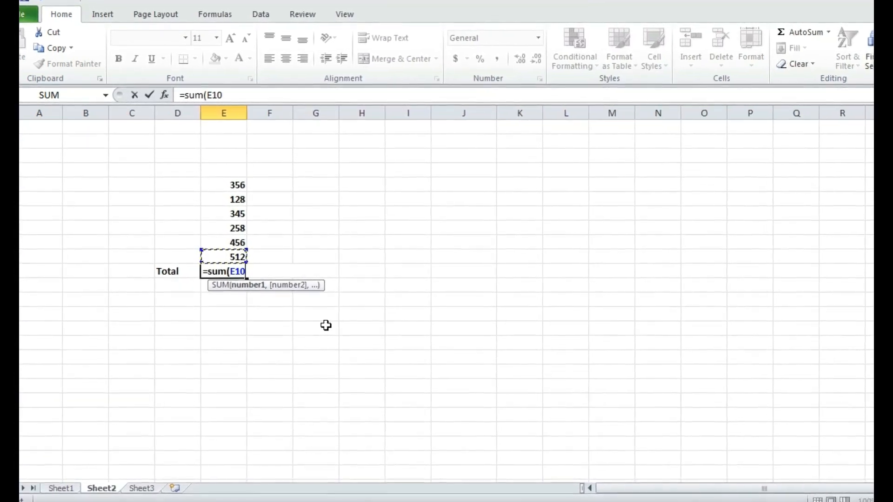
pyautogui.write(',')
pyautogui.press('Up')
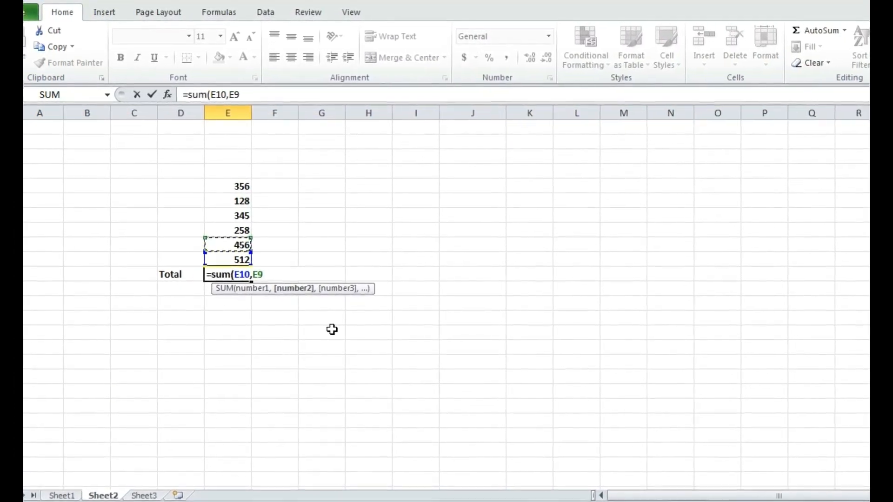
pyautogui.write(',')
pyautogui.press('Up')
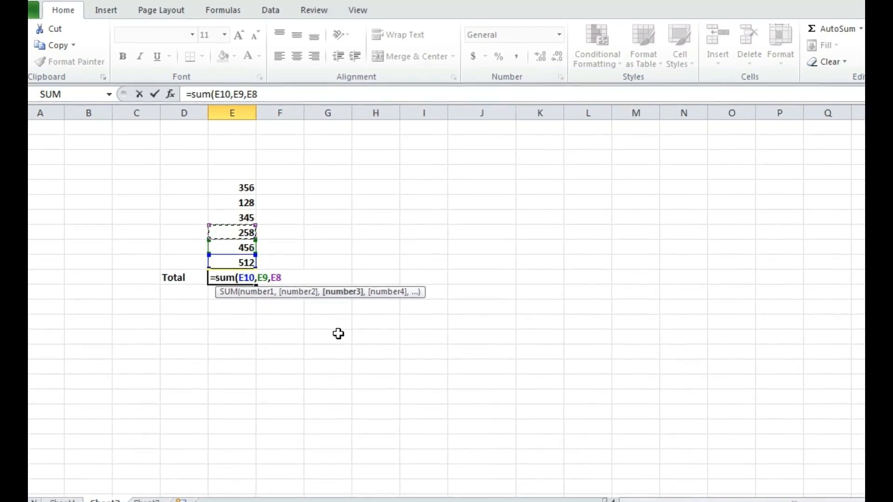
pyautogui.write(',')
pyautogui.press('Up')
pyautogui.press('Up')
pyautogui.press('Up')
pyautogui.press('Up')
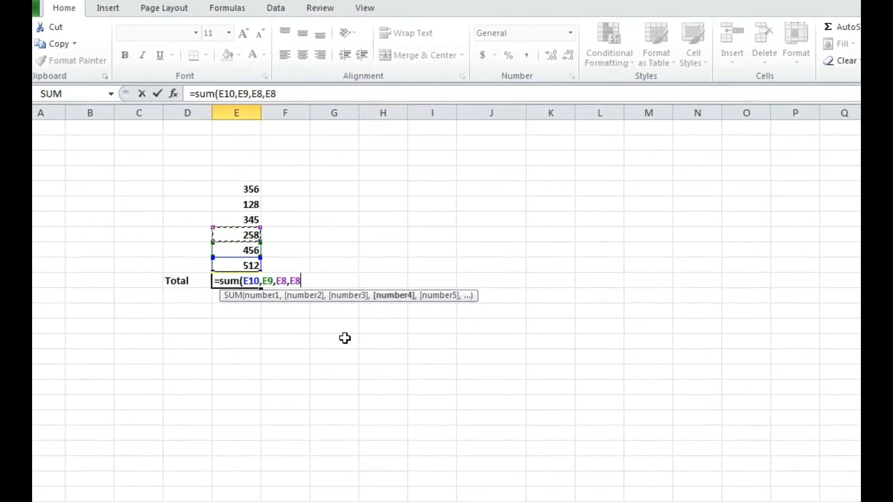
pyautogui.write(',')
pyautogui.press('Up')
pyautogui.press('Up')
pyautogui.press('Up')
pyautogui.press('Up')
pyautogui.press('Up')
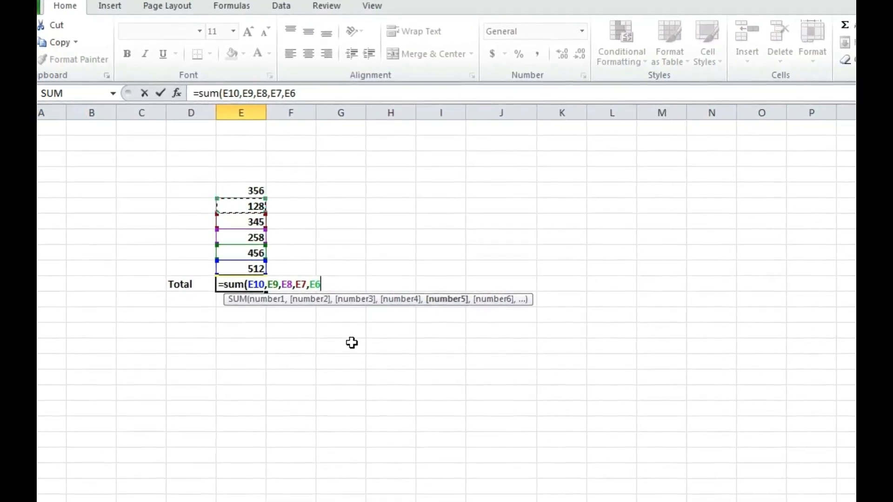
pyautogui.write(',')
pyautogui.press('Up')
pyautogui.press('Up')
pyautogui.press('Up')
pyautogui.press('Up')
pyautogui.press('Up')
pyautogui.press('Up')
pyautogui.write(',')
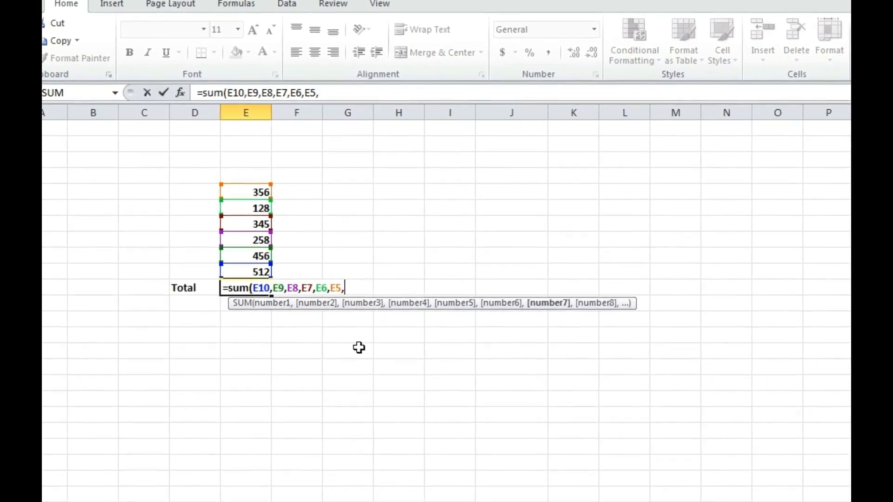
pyautogui.press('BackSpace')
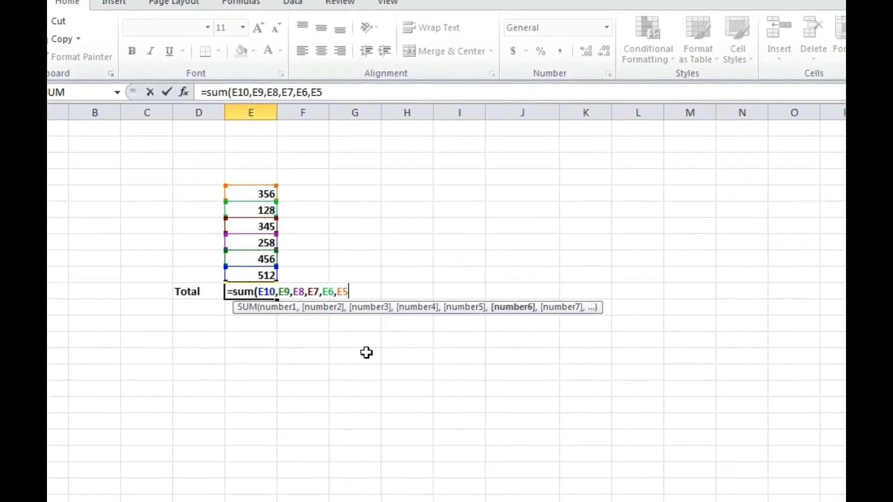
pyautogui.press('Return')
pyautogui.press('Up')
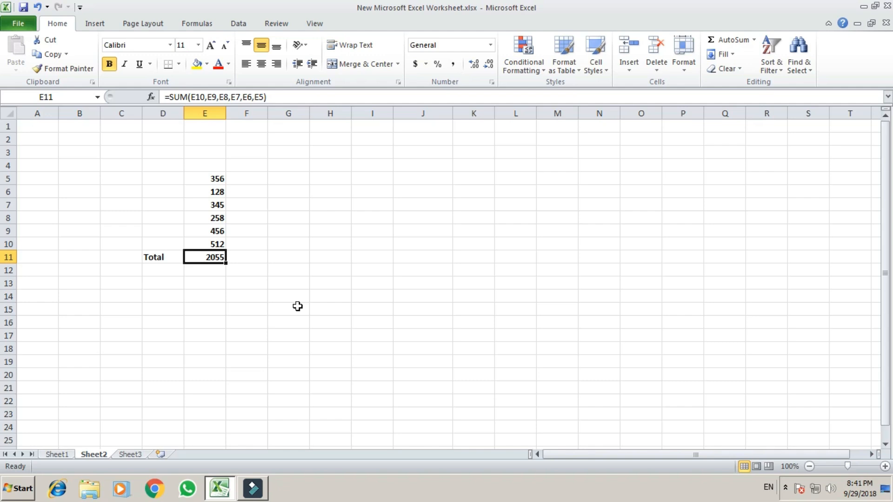
pyautogui.press('Right')
pyautogui.press('Right')
pyautogui.press('Right')
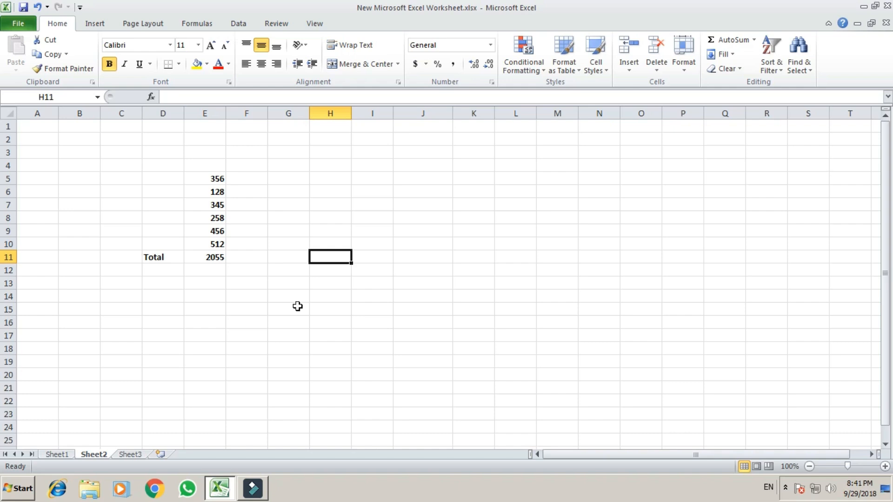
pyautogui.press('Left')
pyautogui.press('Left')
pyautogui.press('Left')
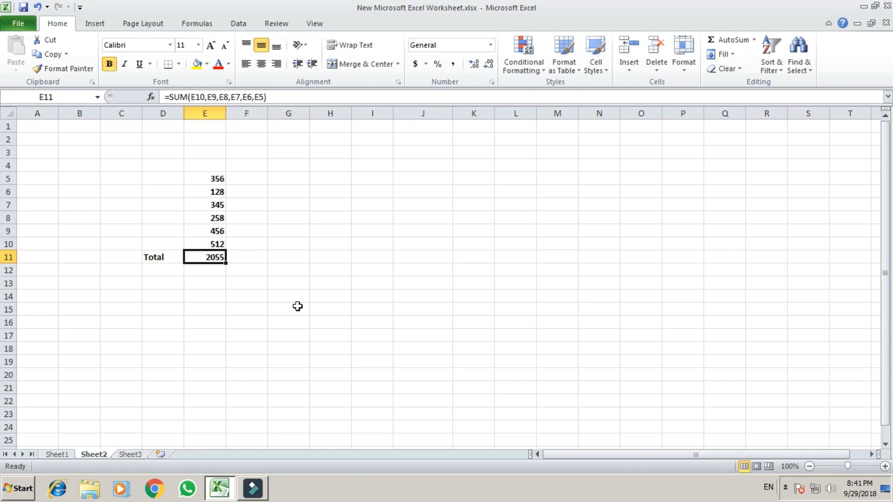
# Total three constants in cell E13 with the formula =SUM(45,45,45) and inspect the formula inside the cell.
pyautogui.press('Down')
pyautogui.press('Down')
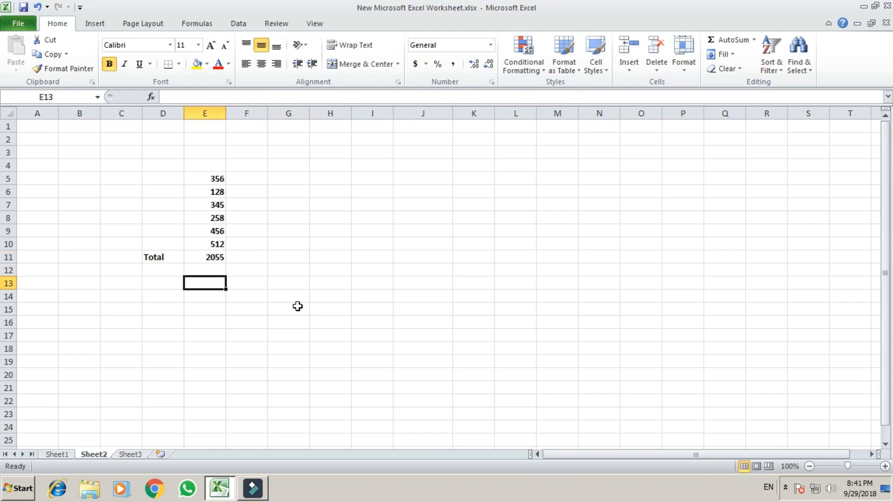
pyautogui.write('=')
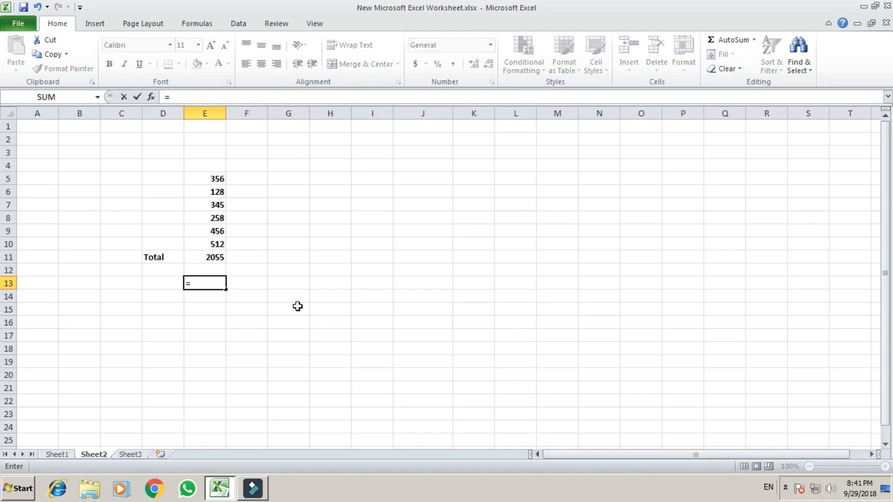
pyautogui.write('su')
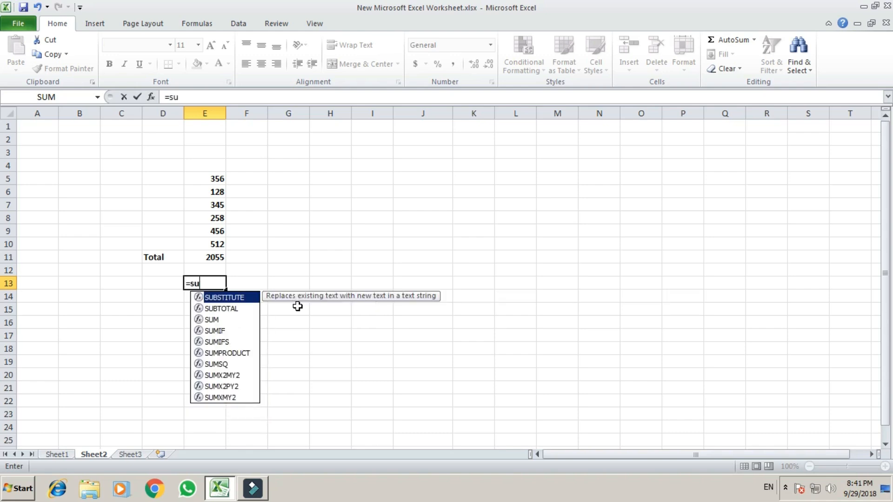
pyautogui.write('m(')
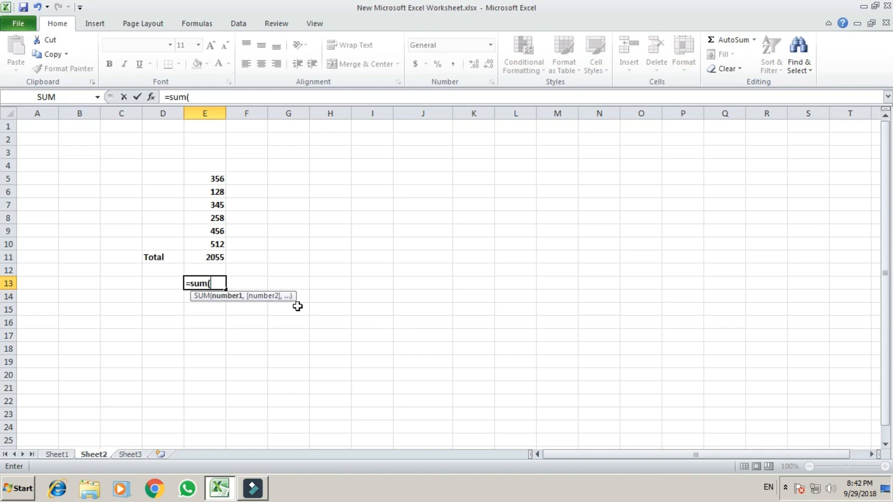
pyautogui.write('45,')
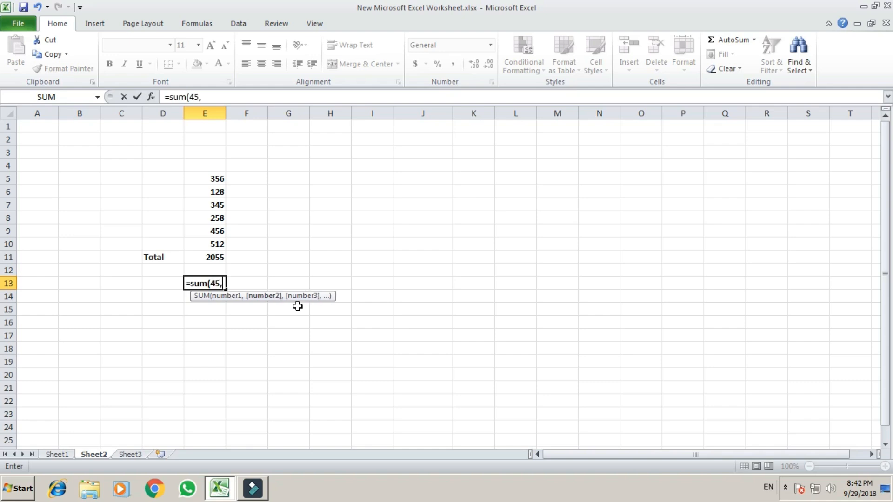
pyautogui.write('45,45')
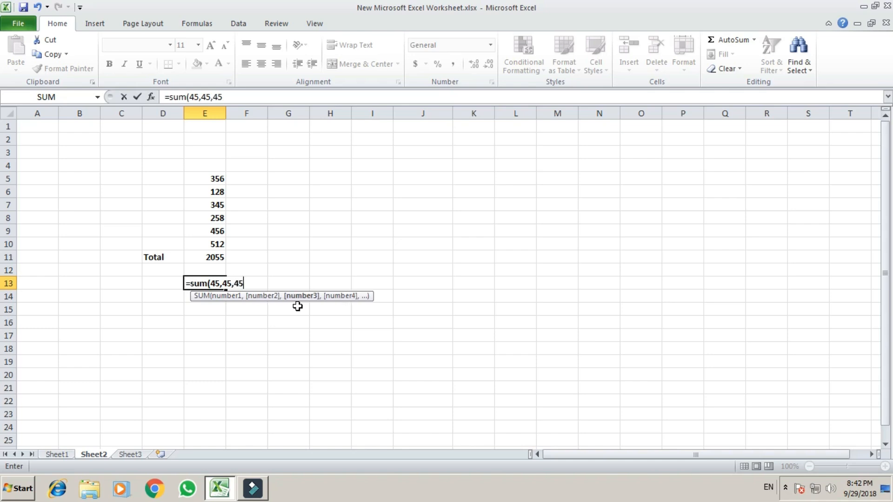
pyautogui.press('Return')
pyautogui.press('Up')
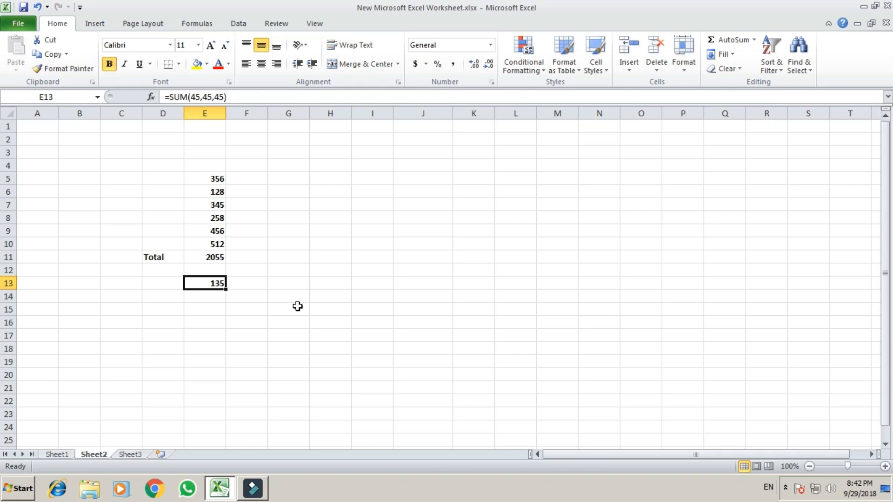
pyautogui.press('F2')
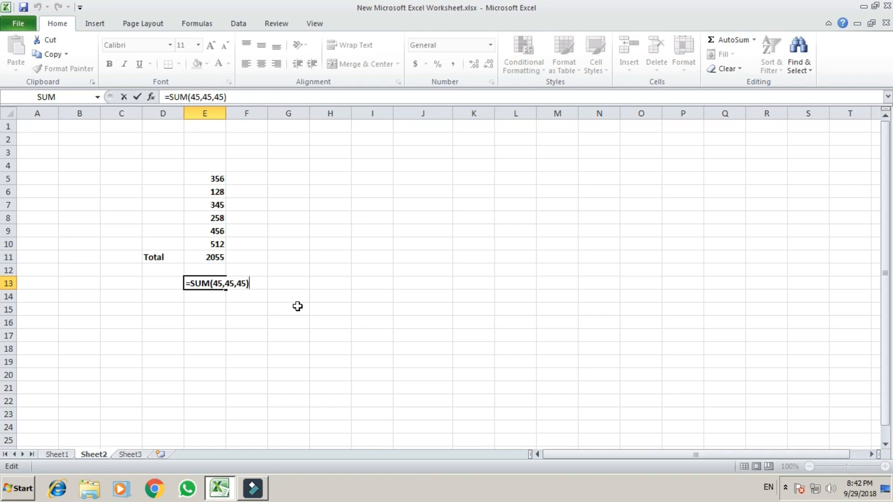
pyautogui.hotkey('ctrl', 'Return')
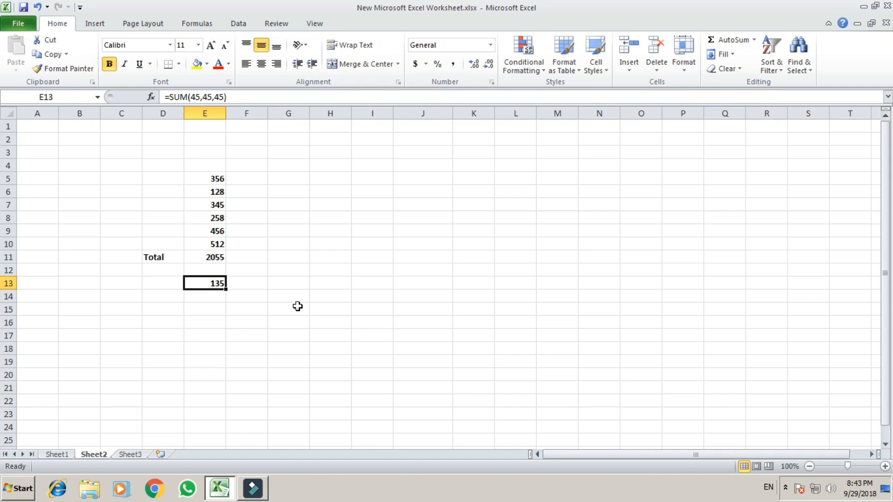
# Capitalise the word "mathematics" in cell E15 with the formula =PROPER("mathematics").
pyautogui.press('Down')
pyautogui.press('Down')
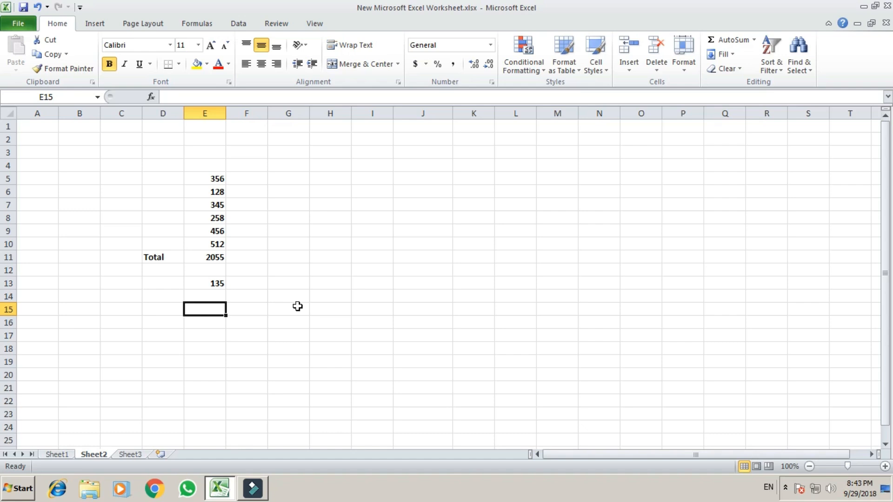
pyautogui.write('=')
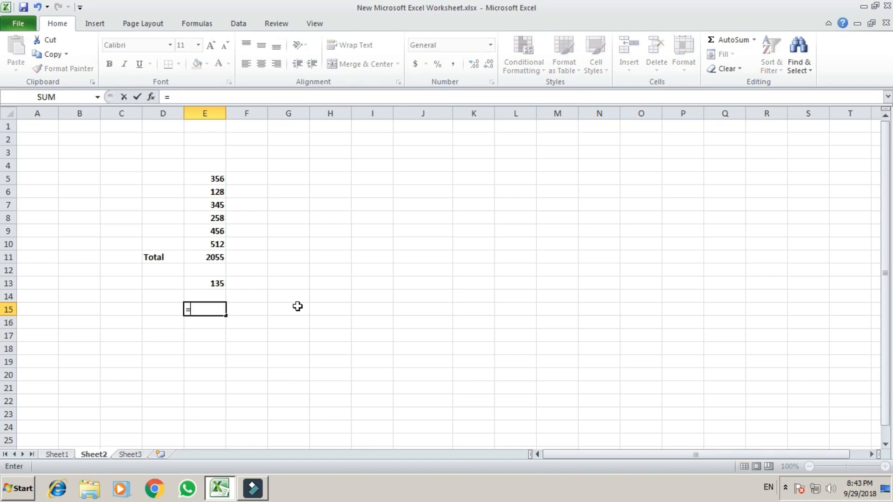
pyautogui.write('Prop')
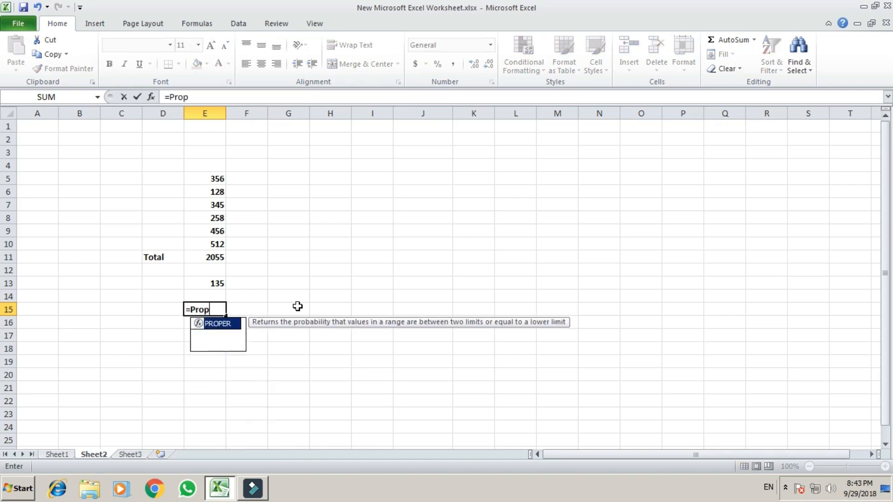
pyautogui.write('er(')
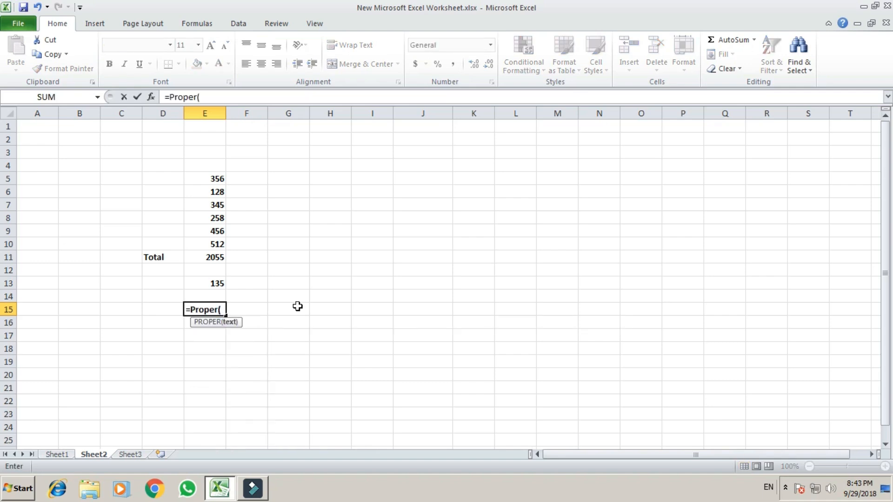
pyautogui.write('"mathemat')
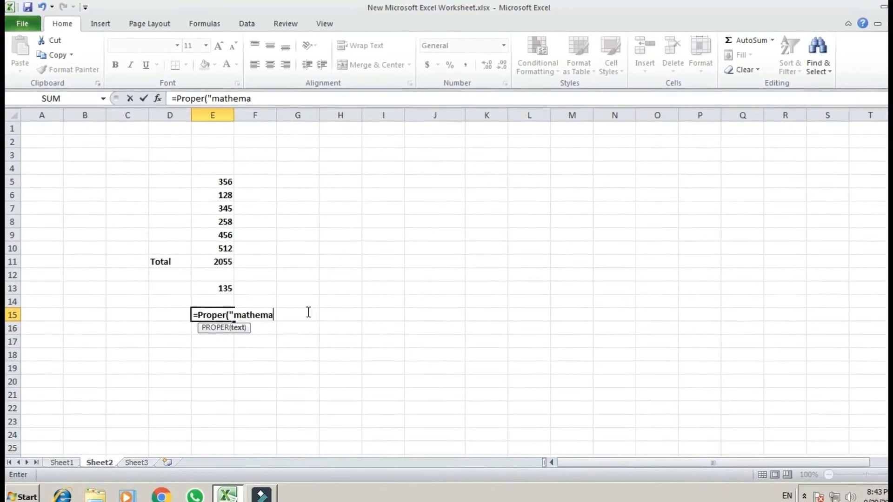
pyautogui.write('ics"')
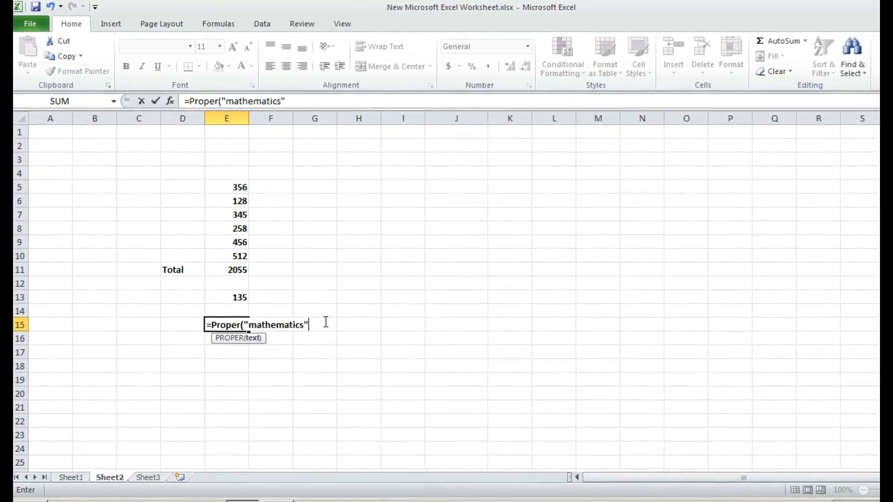
pyautogui.write(')')
pyautogui.press('Return')
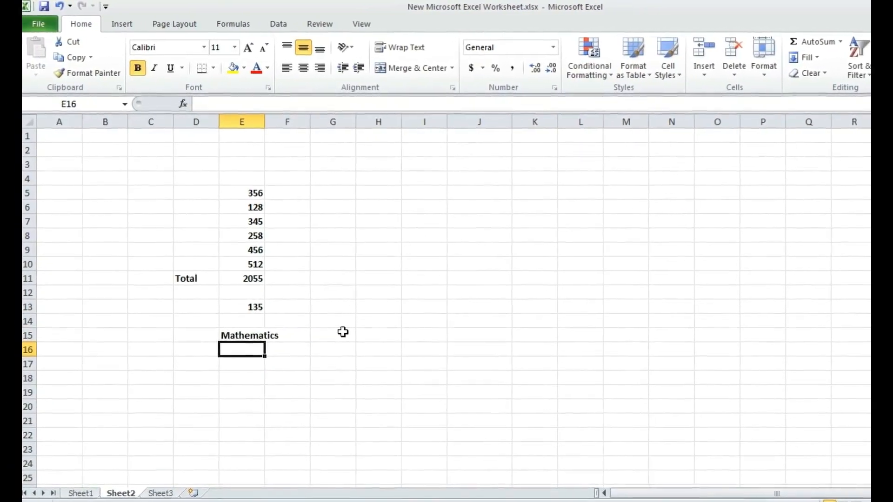
pyautogui.press('Up')
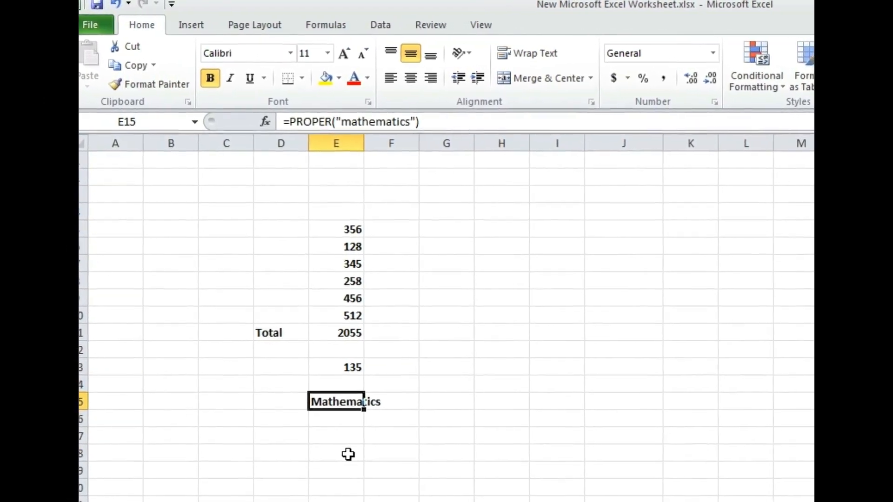
# Enter the lowercase text "trivandrum city" in cell E16, below the PROPER formula.
pyautogui.click(330, 440)
pyautogui.click(354, 424)
pyautogui.click(328, 404)
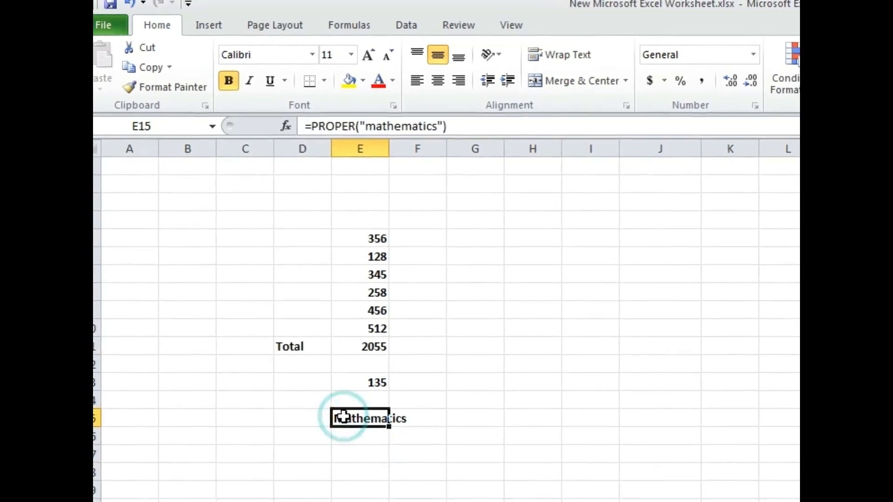
pyautogui.press('Return')
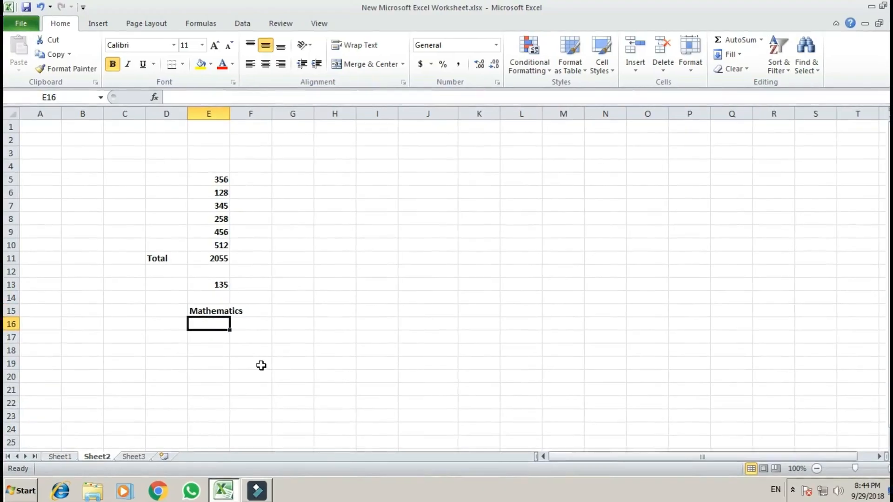
pyautogui.write('t')
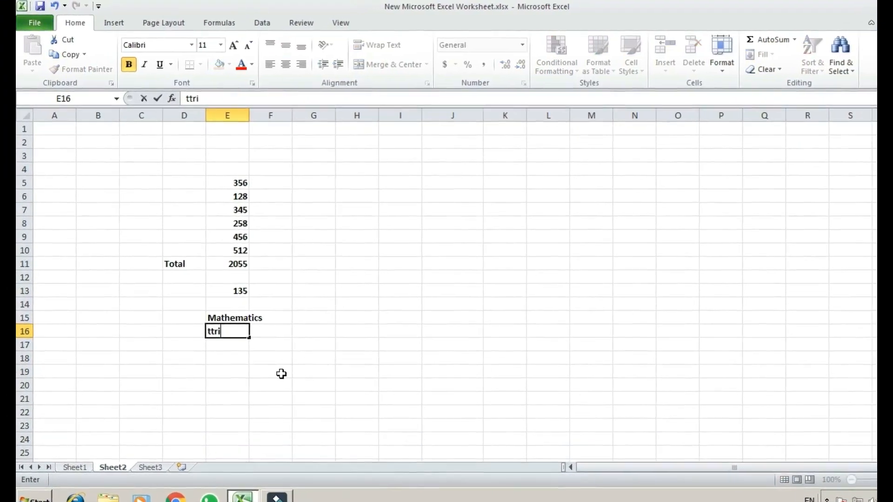
pyautogui.write('rivandrum')
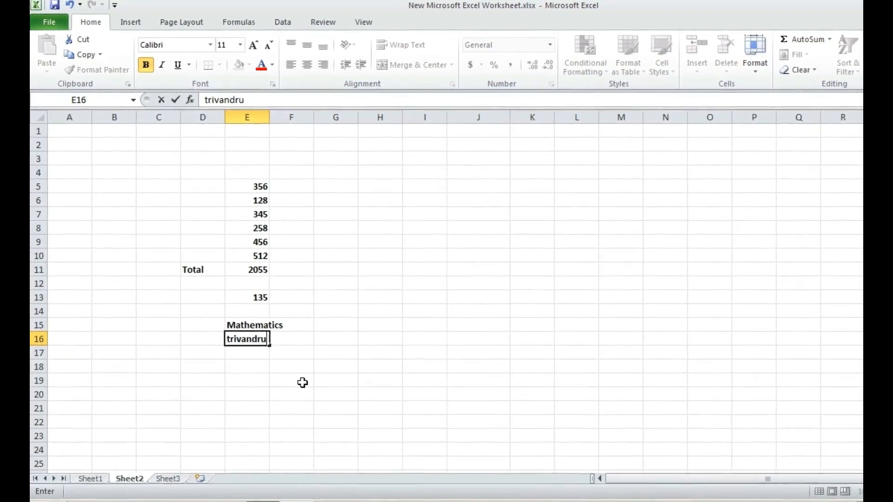
pyautogui.write(' city')
pyautogui.press('Return')
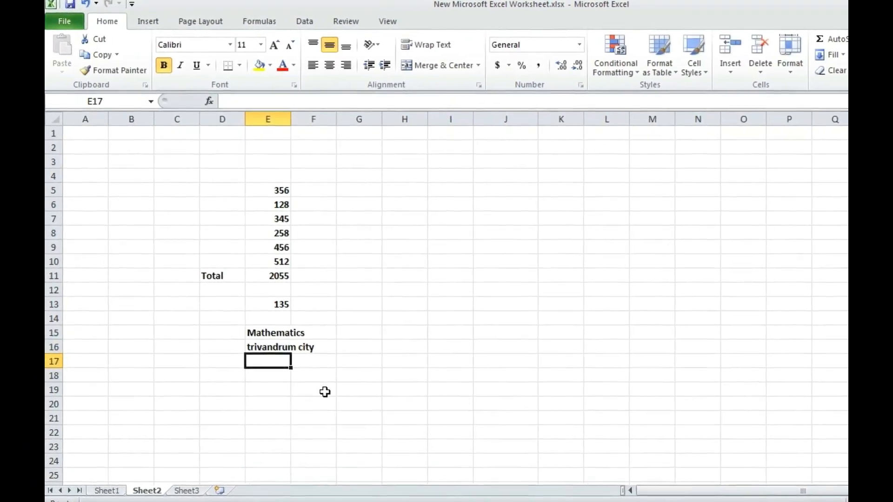
# Convert the text of cell E16 to proper case in cell E18 with the formula =PROPER(E16).
pyautogui.press('Up')
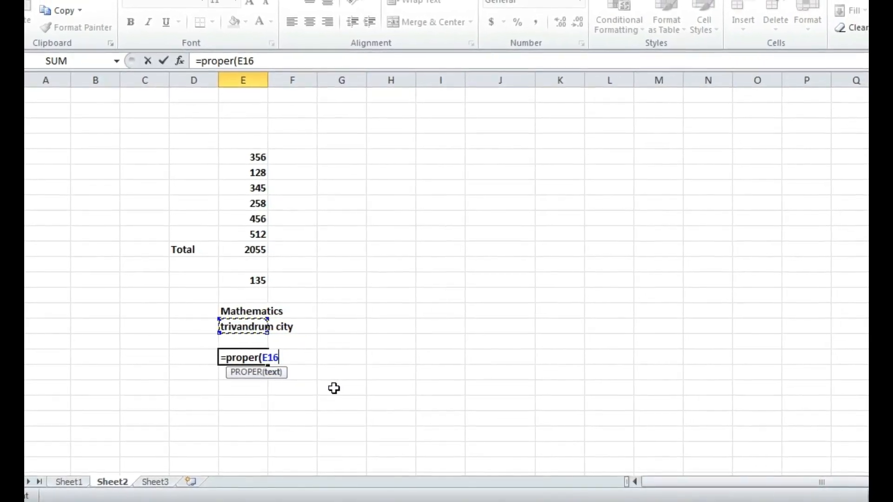
pyautogui.press('Return')
pyautogui.press('Up')
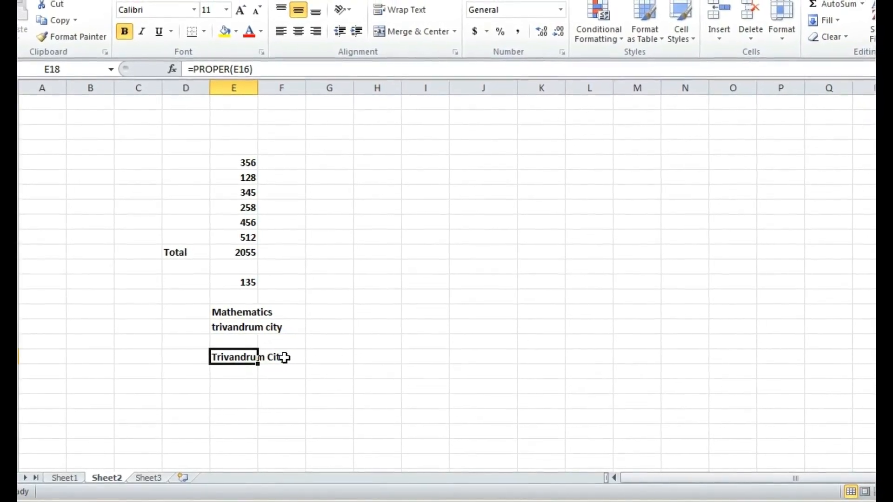
pyautogui.click(272, 398)
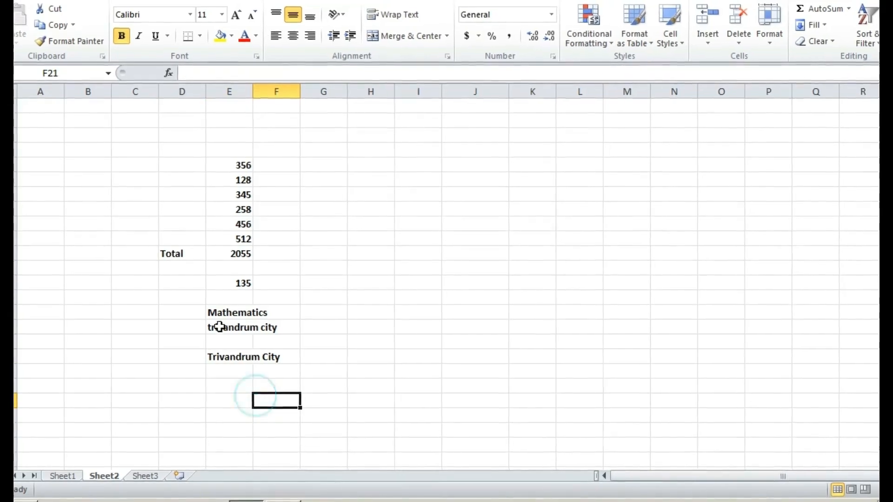
# Edit the text in cell E16 by hand so that it reads "Trivandrum City" with both initials capitalised.
pyautogui.click(212, 330)
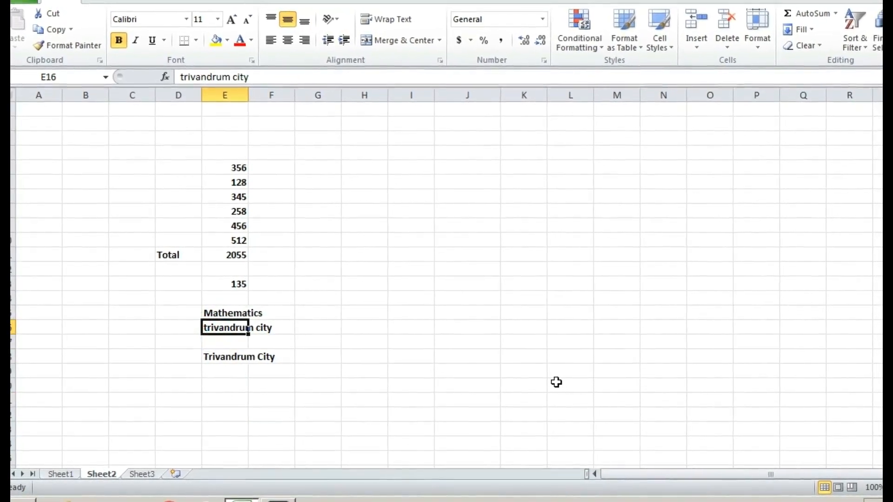
pyautogui.press('F2')
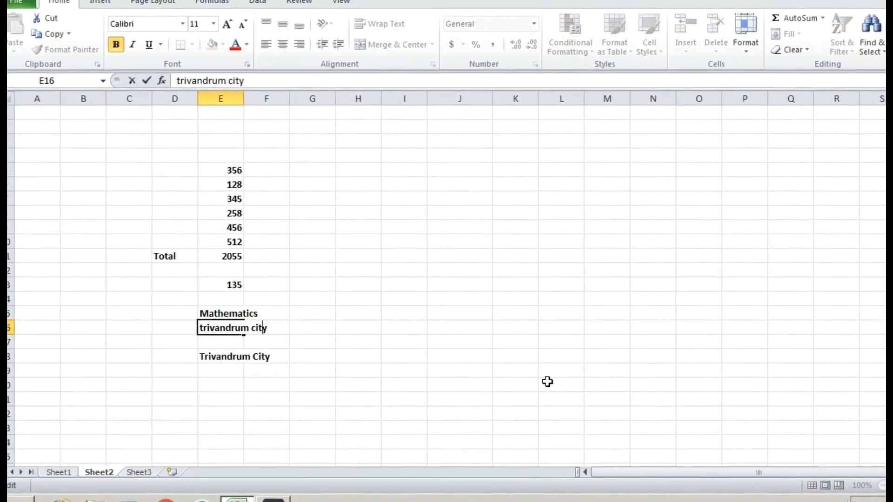
pyautogui.press('Home')
pyautogui.write('T')
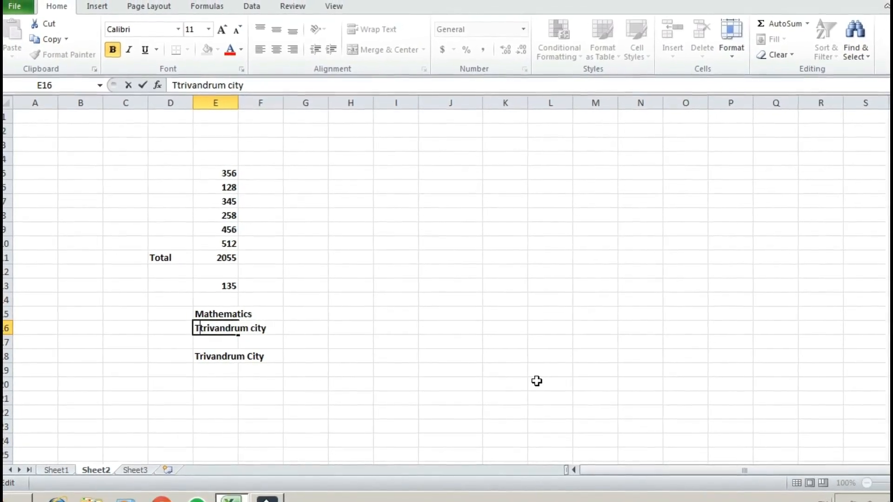
pyautogui.press('Delete')
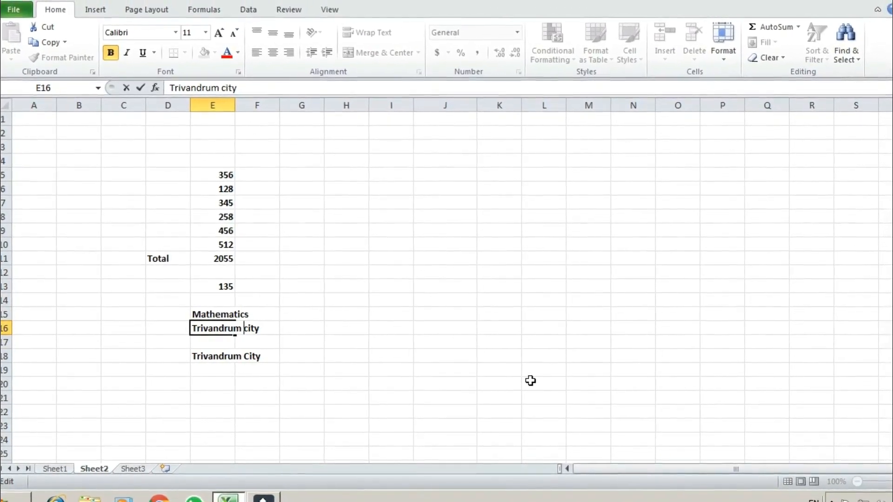
pyautogui.hotkey('ctrl', 'Right')
pyautogui.press('Delete')
pyautogui.write('C')
pyautogui.press('Return')
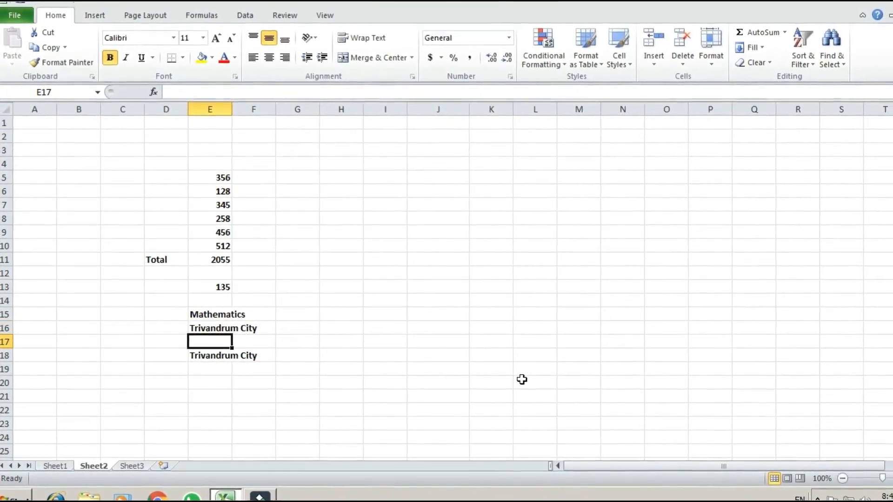
# Clear the SUM formula from cell E13 and select the column total in cell E11.
pyautogui.press('Up')
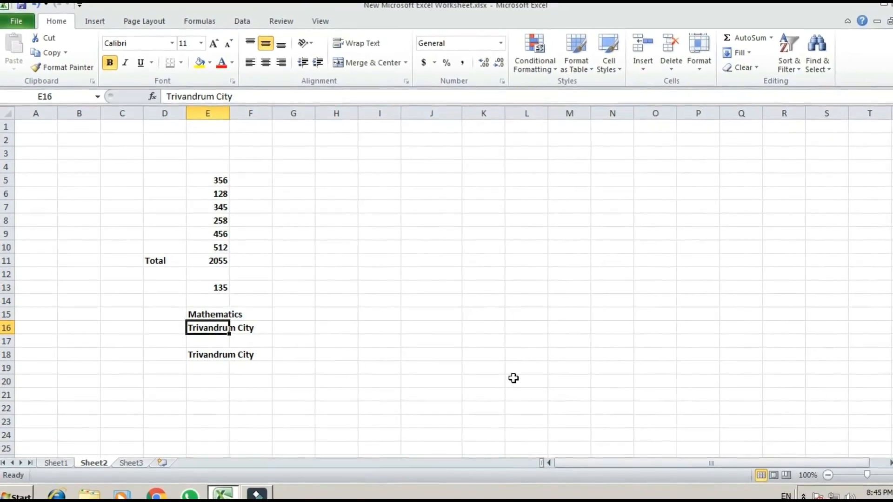
pyautogui.press('Down')
pyautogui.press('Down')
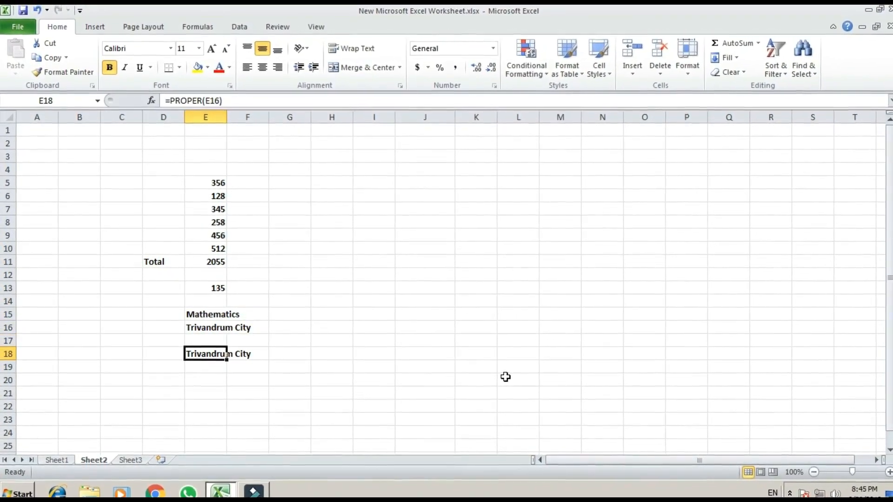
pyautogui.press('Down')
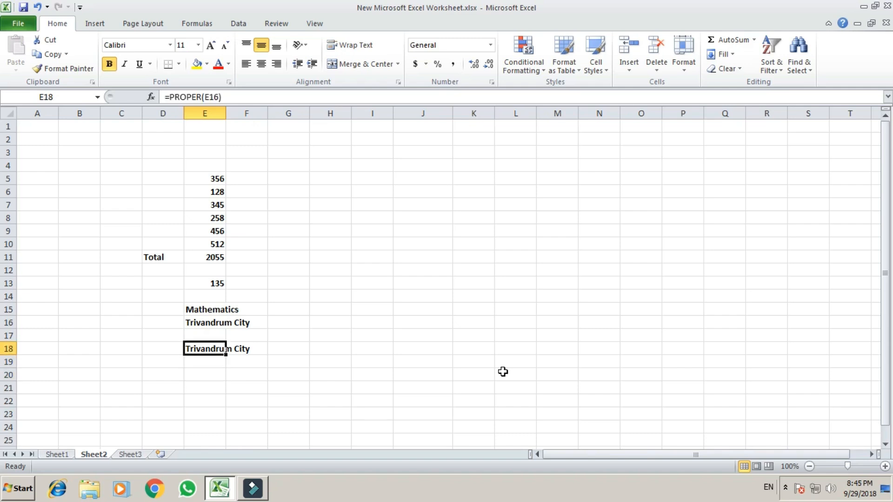
pyautogui.press('Up')
pyautogui.press('Up')
pyautogui.press('Up')
pyautogui.press('Up')
pyautogui.press('Up')
pyautogui.press('Up')
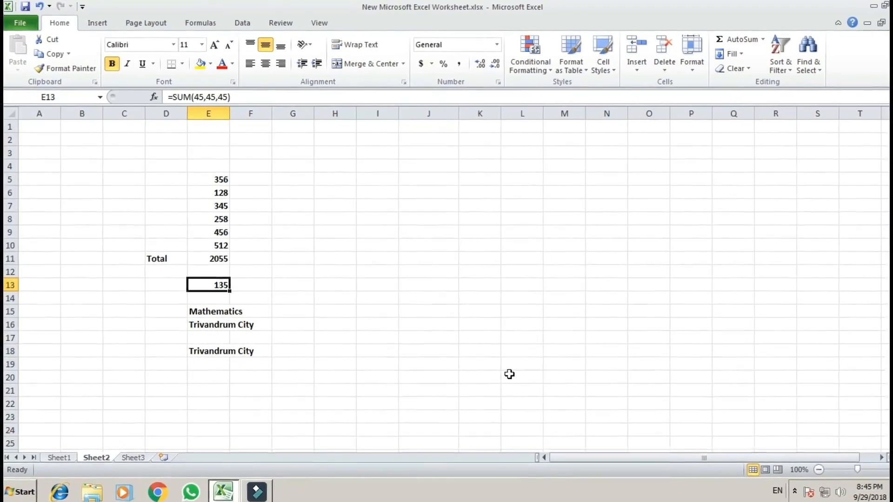
pyautogui.press('Up')
pyautogui.press('Up')
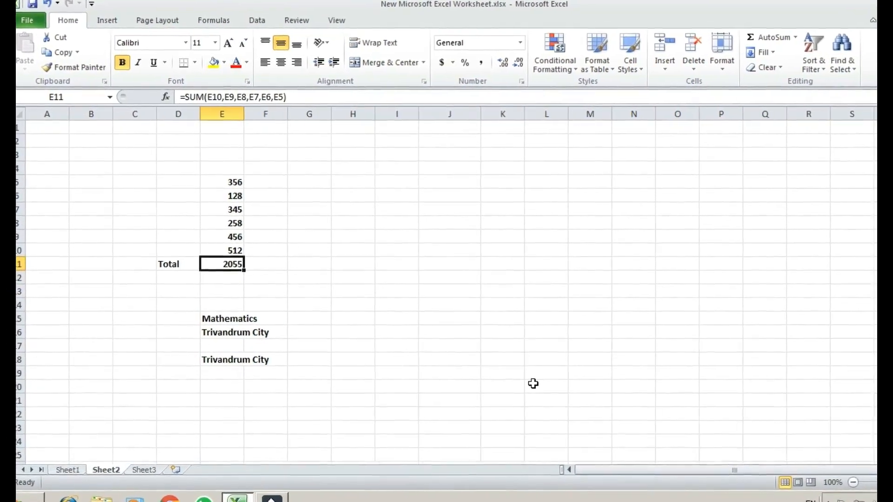
# Enter the label "Average" in cell D12, directly below the Total label.
pyautogui.press('Down')
pyautogui.press('Left')
pyautogui.write('Average')
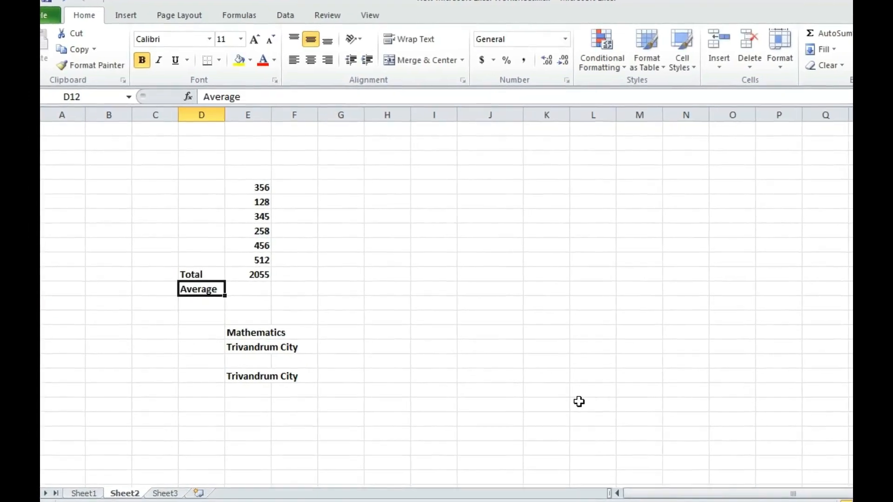
pyautogui.press('Tab')
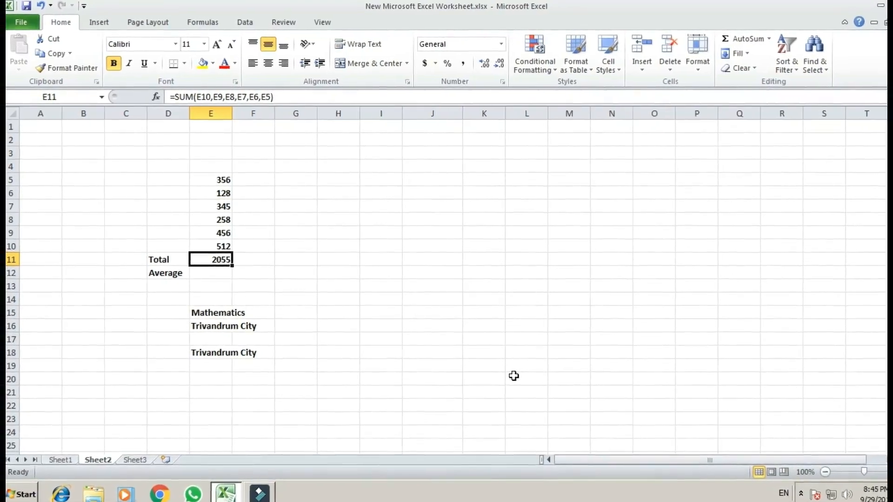
# Replace the total formula in cell E11 with the range-based formula =SUM(E5:E10) and check its range.
pyautogui.write('=sum')
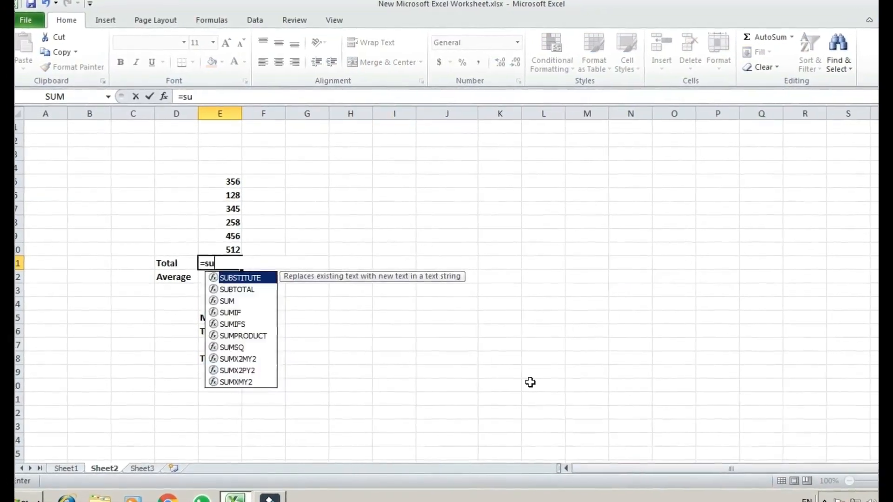
pyautogui.write('(')
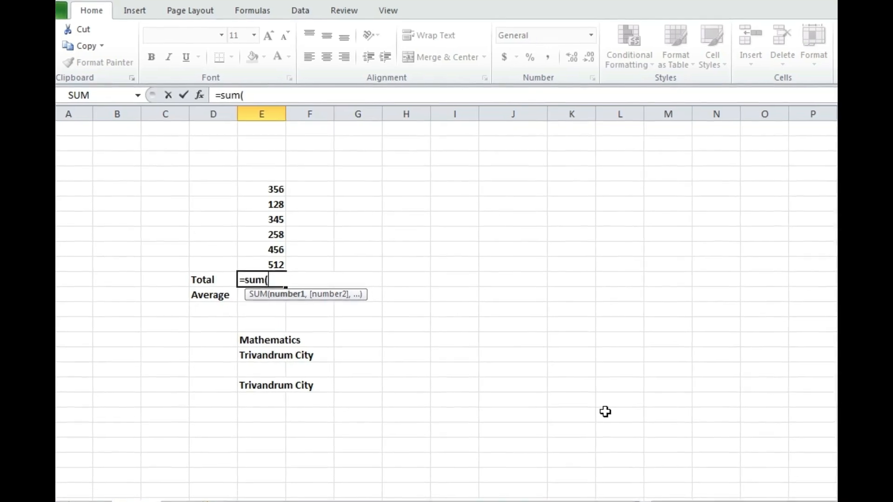
pyautogui.press('Up')
pyautogui.press('Up')
pyautogui.press('Up')
pyautogui.press('Up')
pyautogui.press('Up')
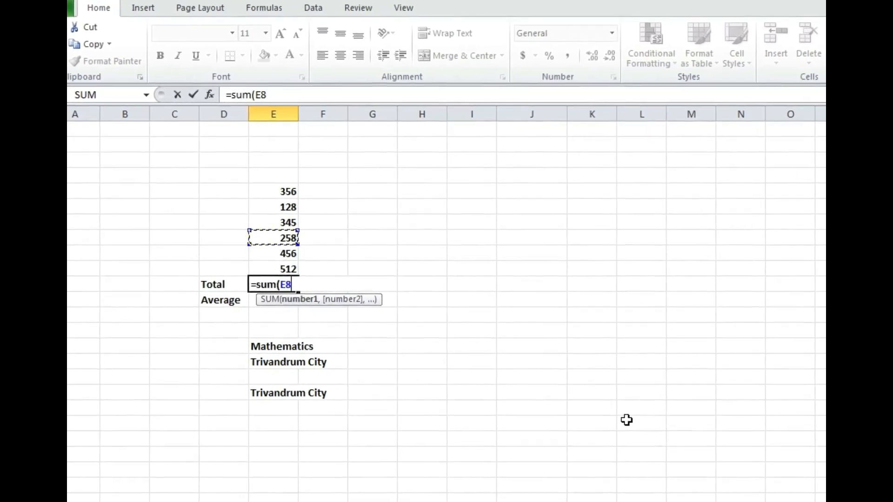
pyautogui.press('Up')
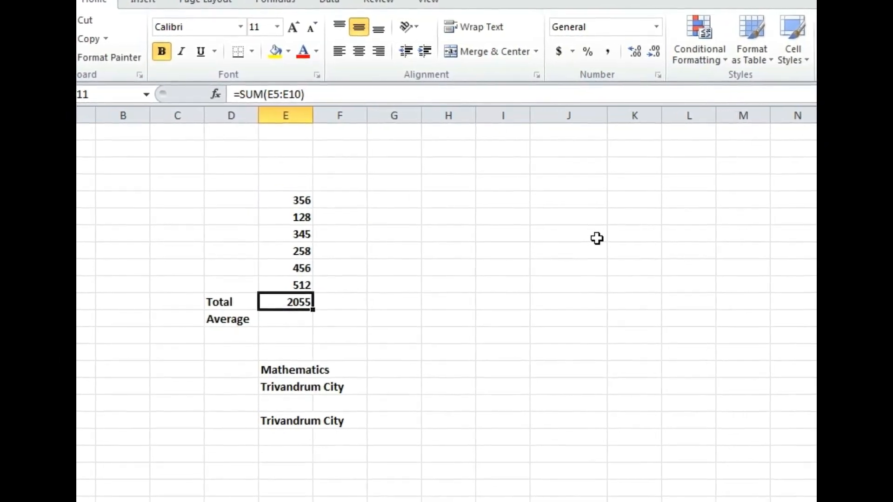
pyautogui.press('F2')
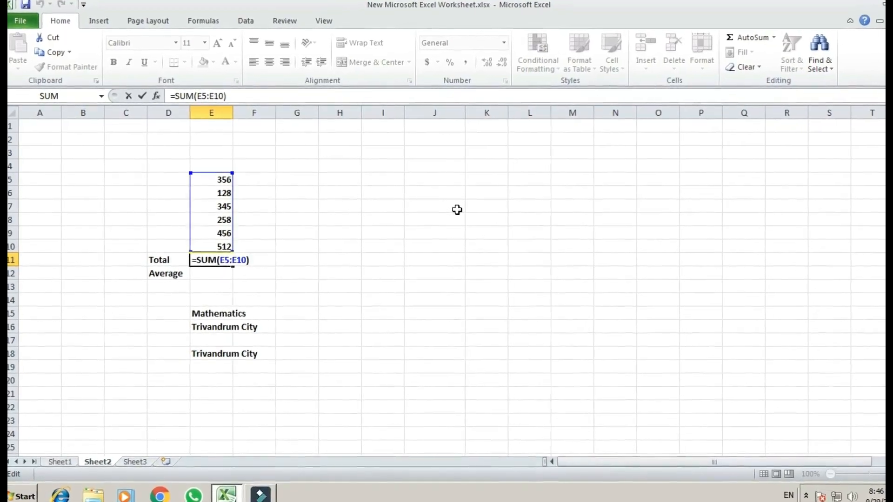
pyautogui.press('Return')
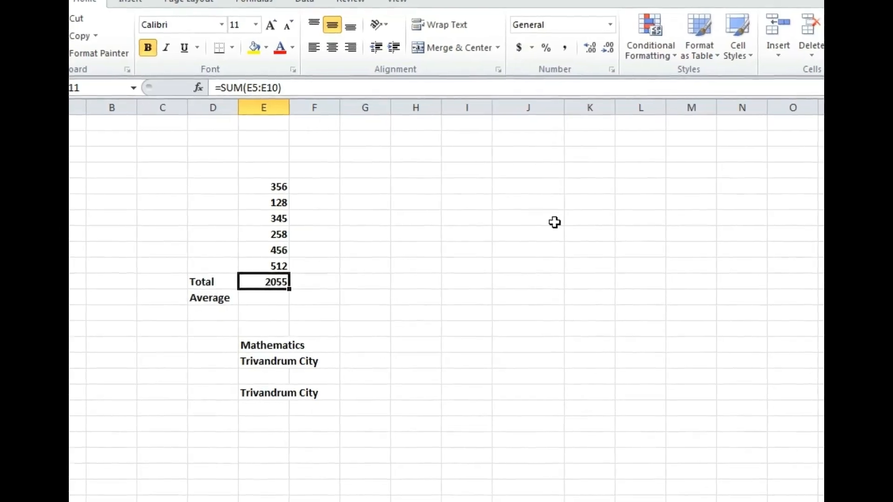
# Calculate the average in cell E12 by dividing the total by the number of values with =E11/6.
pyautogui.press('Down')
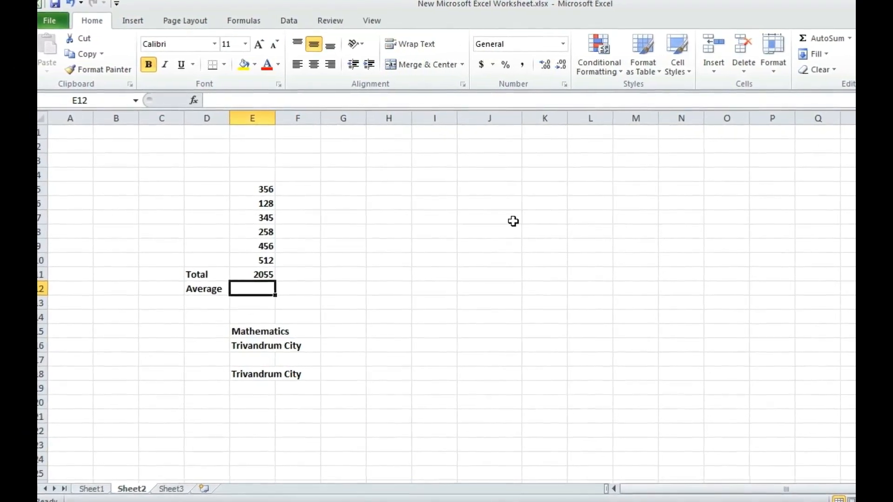
pyautogui.write('=')
pyautogui.press('Up')
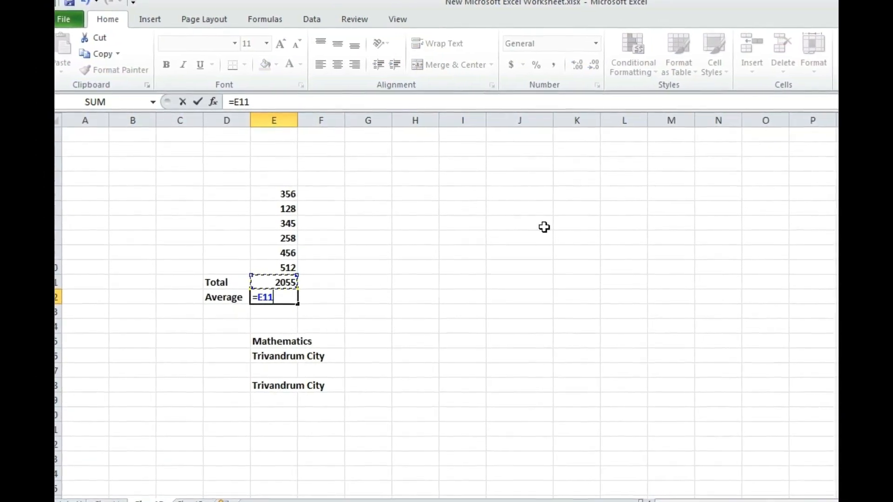
pyautogui.write('/')
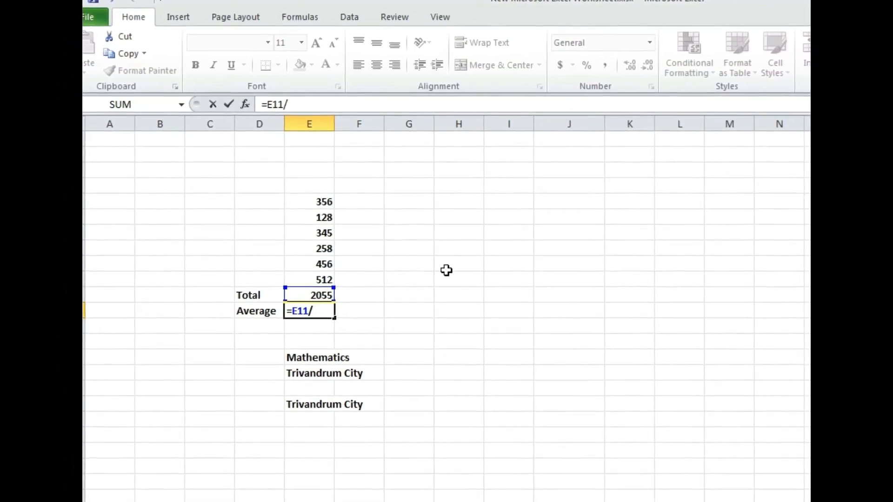
pyautogui.write('6')
pyautogui.press('Return')
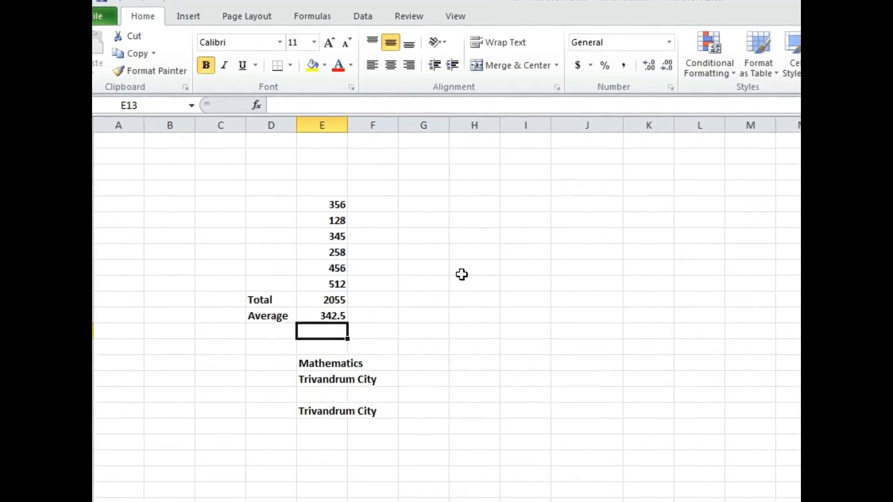
# Replace the division formula in cell E12 with the function =AVERAGE(E5:E10).
pyautogui.press('Up')
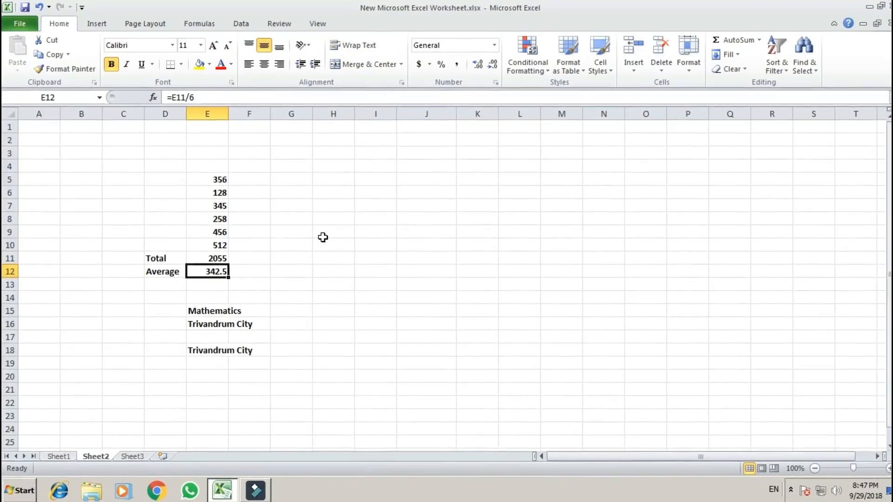
pyautogui.press('Delete')
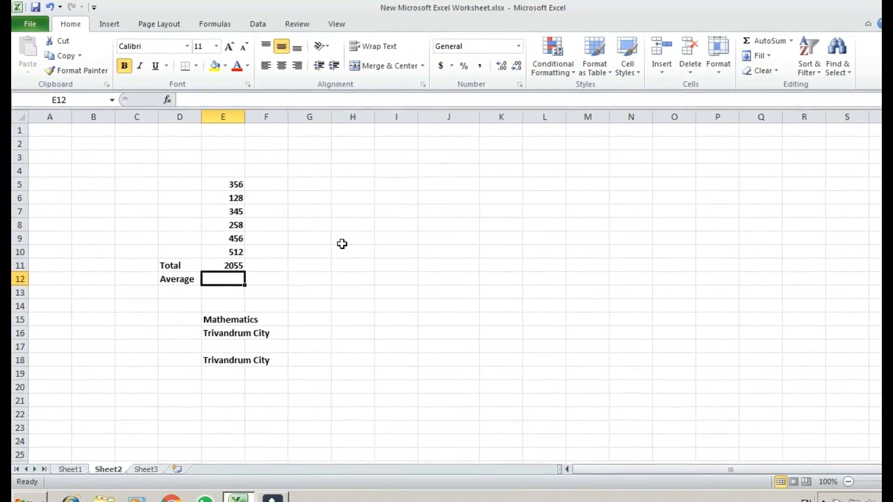
pyautogui.write('=aver')
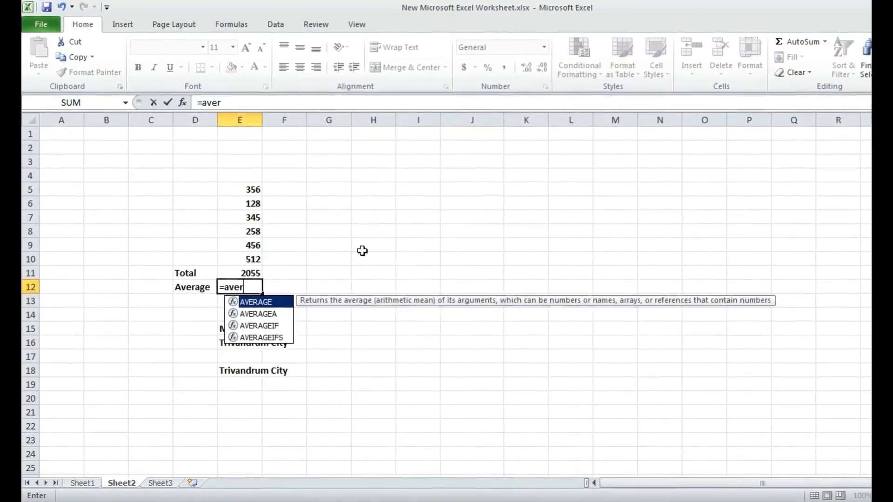
pyautogui.write('age(')
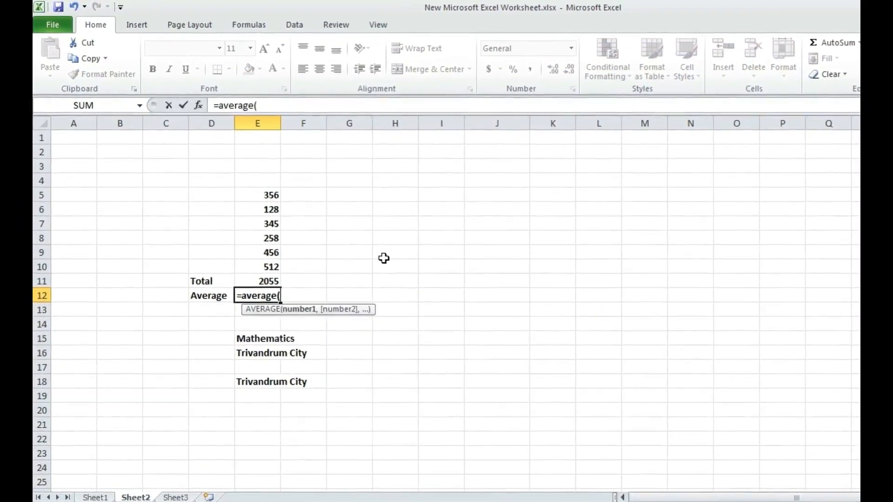
pyautogui.press('Up')
pyautogui.press('Up')
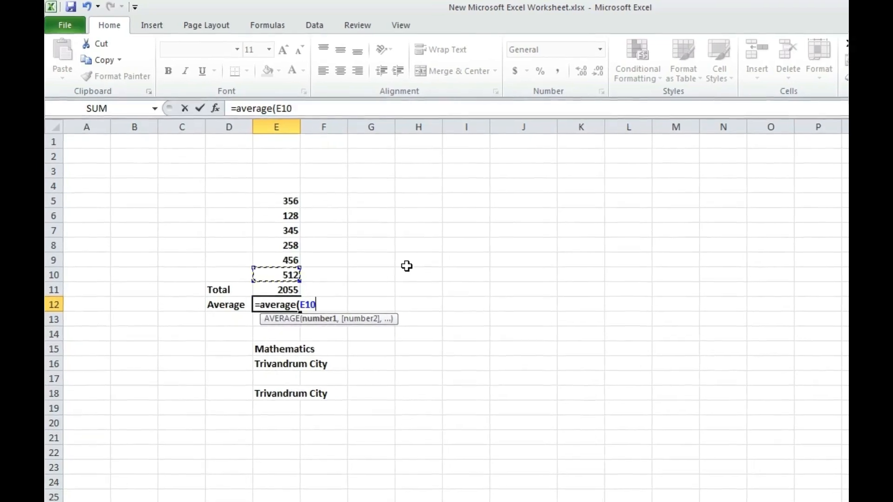
pyautogui.press('Up')
pyautogui.press('Up')
pyautogui.press('Up')
pyautogui.press('Up')
pyautogui.press('Up')
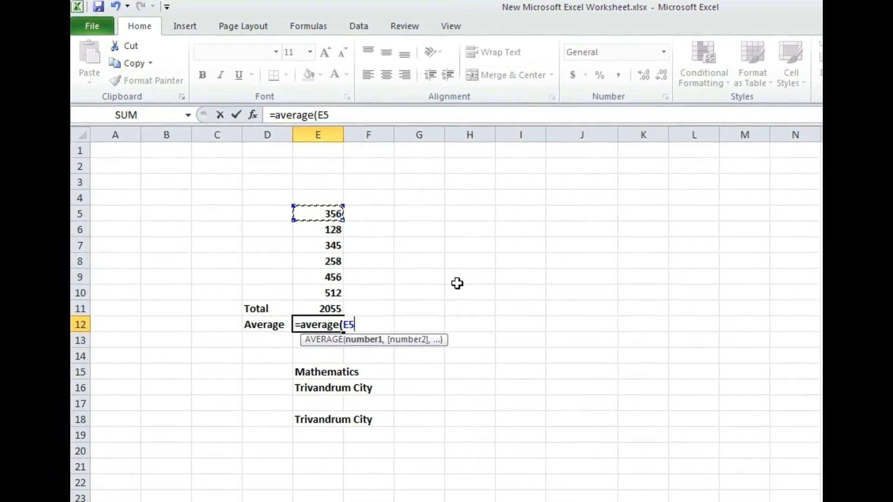
pyautogui.hotkey('shift', 'Down')
pyautogui.hotkey('shift', 'Down')
pyautogui.hotkey('shift', 'Down')
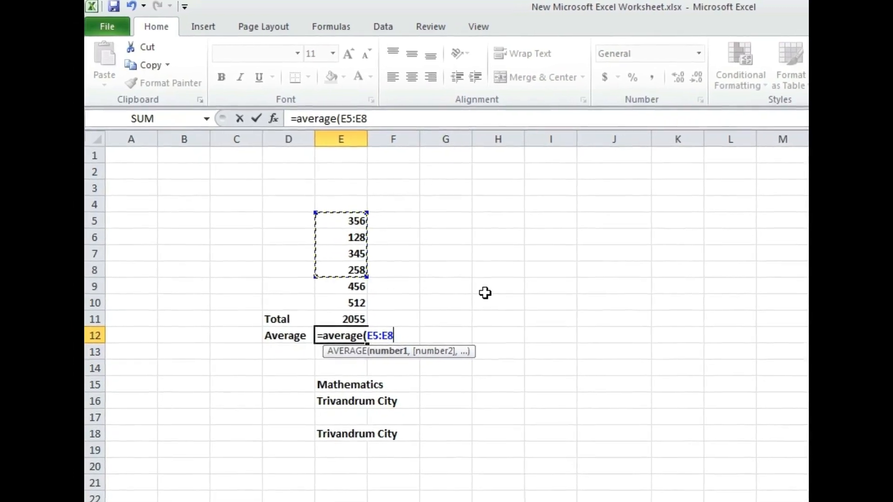
pyautogui.hotkey('shift', 'Down')
pyautogui.hotkey('shift', 'Down')
pyautogui.press('Return')
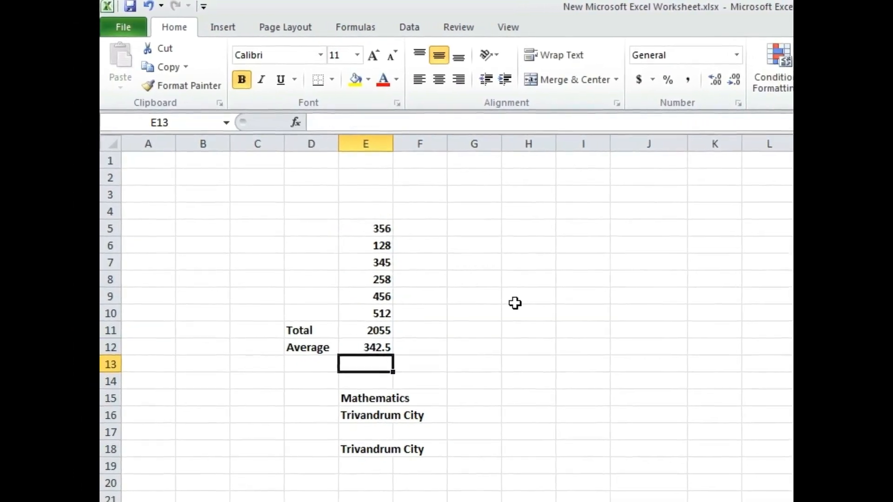
# Clear the total formula from cell E11 and the average formula from cell E12.
pyautogui.press('Up')
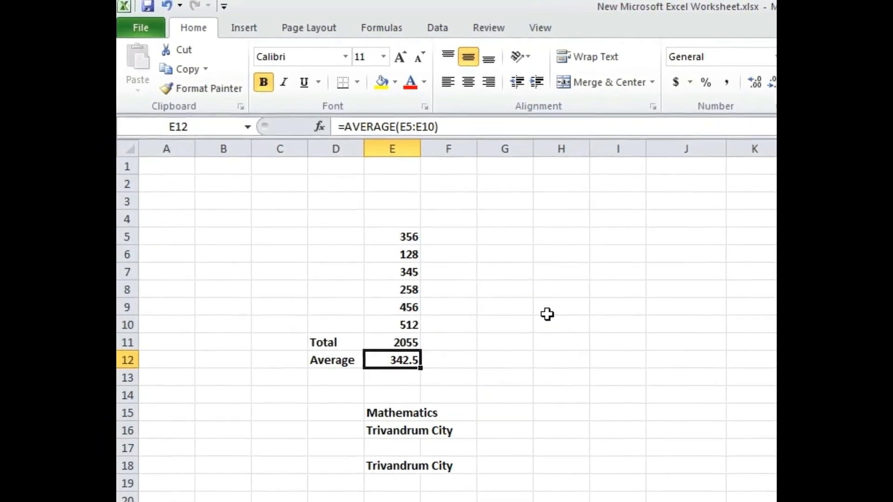
pyautogui.press('Up')
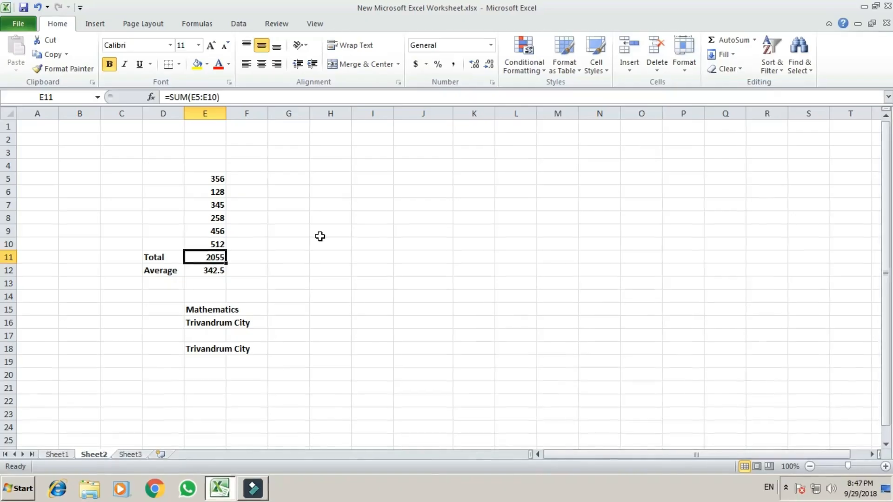
pyautogui.press('Delete')
pyautogui.press('Down')
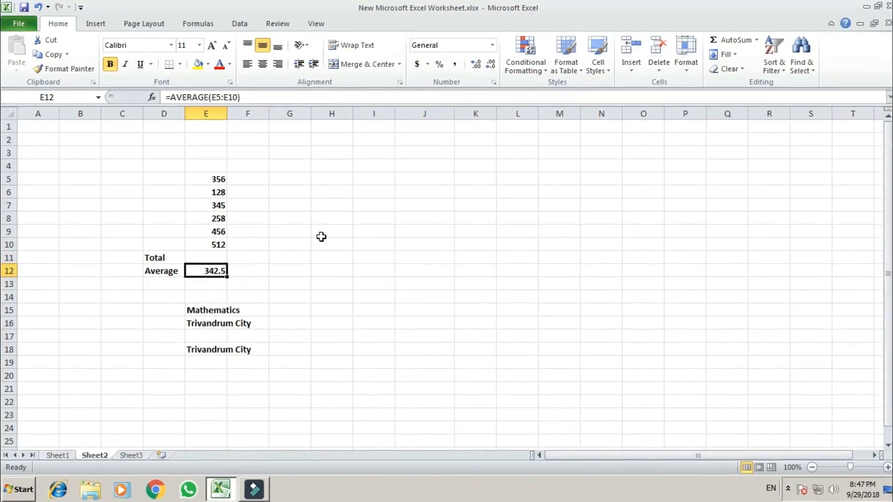
pyautogui.press('Delete')
# Total the column in cell E11 with =SUM(E5:E10), extending the range upward from cell E10.
pyautogui.press('Up')
pyautogui.write('=')
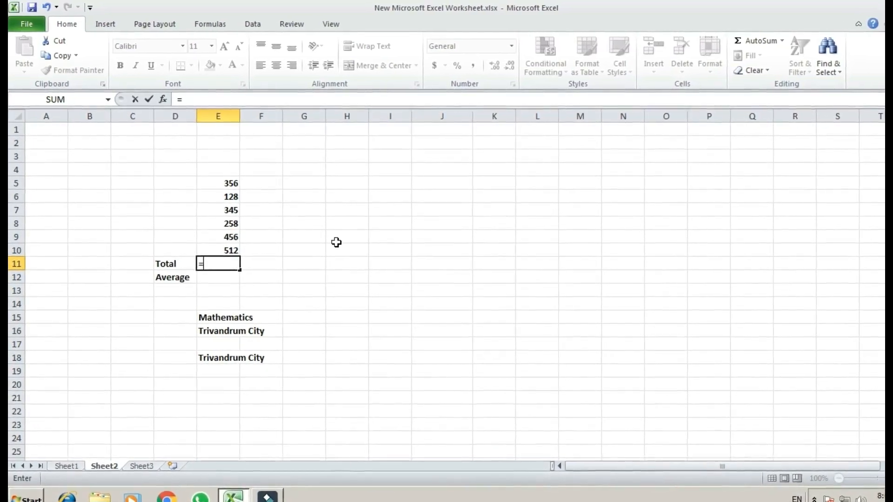
pyautogui.write('su')
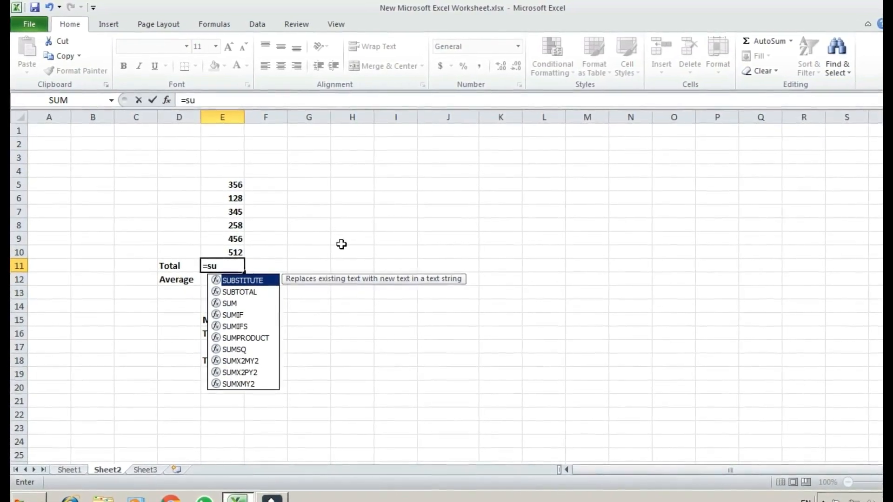
pyautogui.write('m')
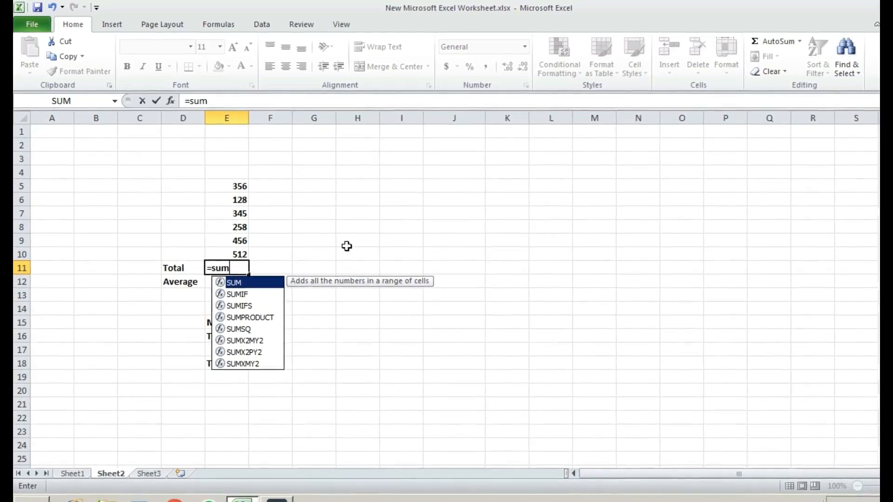
pyautogui.write('(')
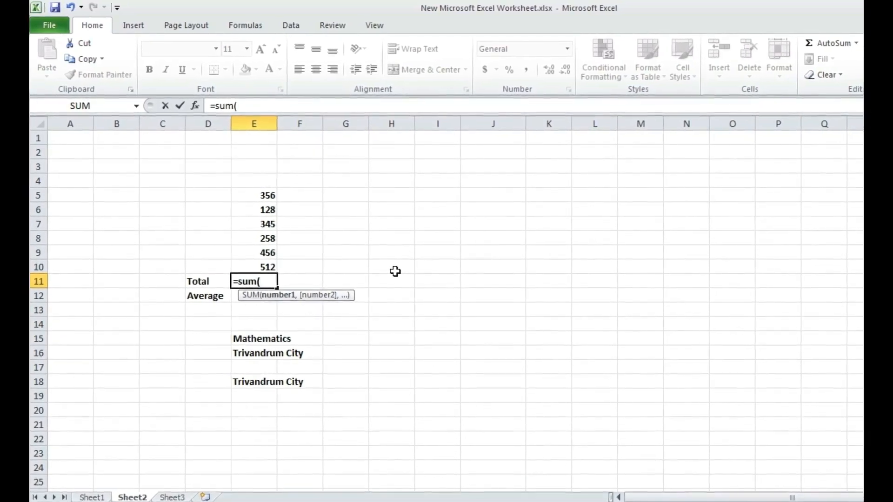
pyautogui.press('Up')
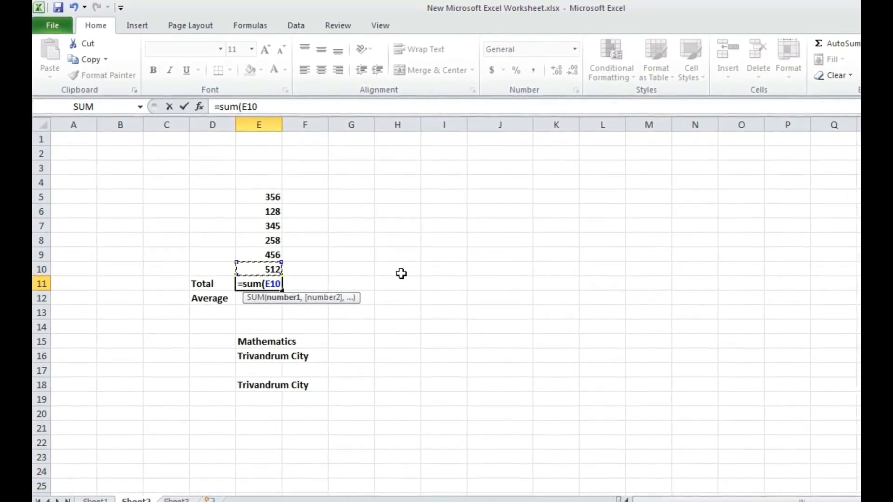
pyautogui.hotkey('shift', 'Up')
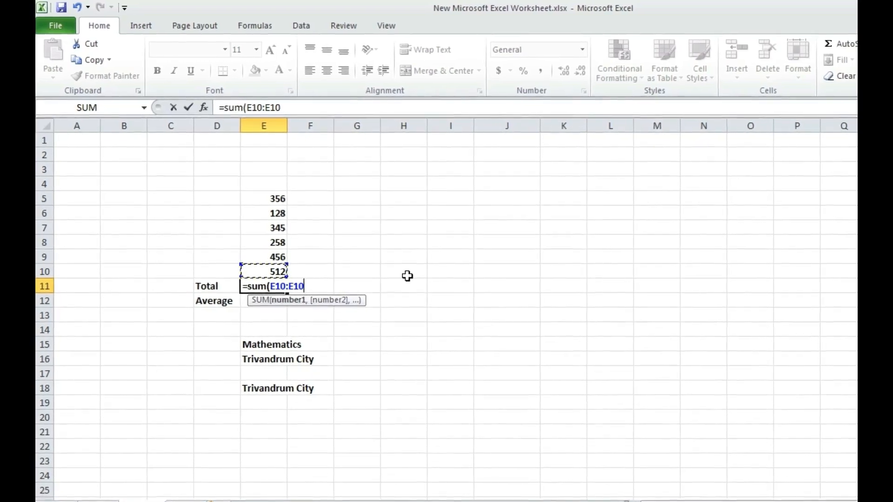
pyautogui.hotkey('shift', 'Up')
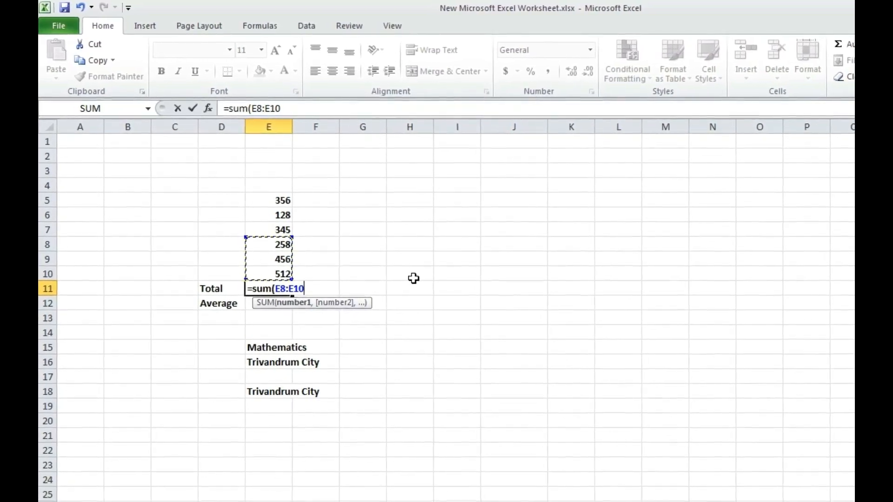
pyautogui.hotkey('shift', 'Up')
pyautogui.hotkey('shift', 'Up')
pyautogui.hotkey('shift', 'Up')
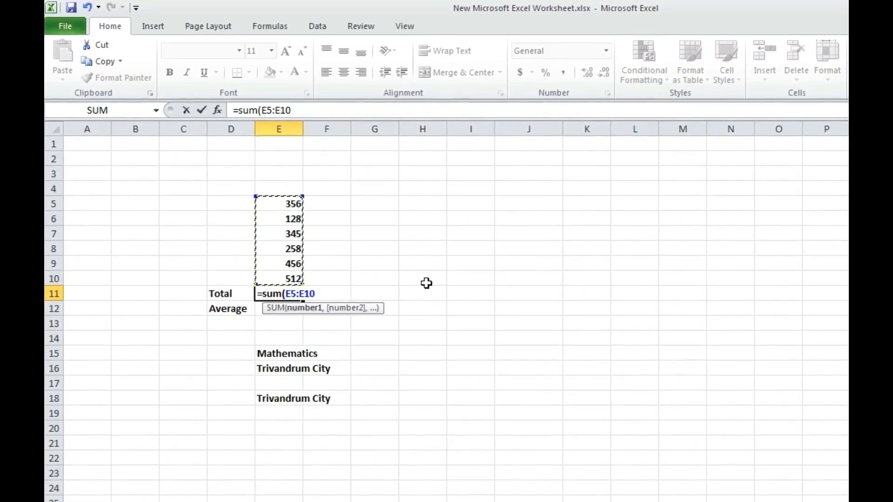
pyautogui.press('Return')
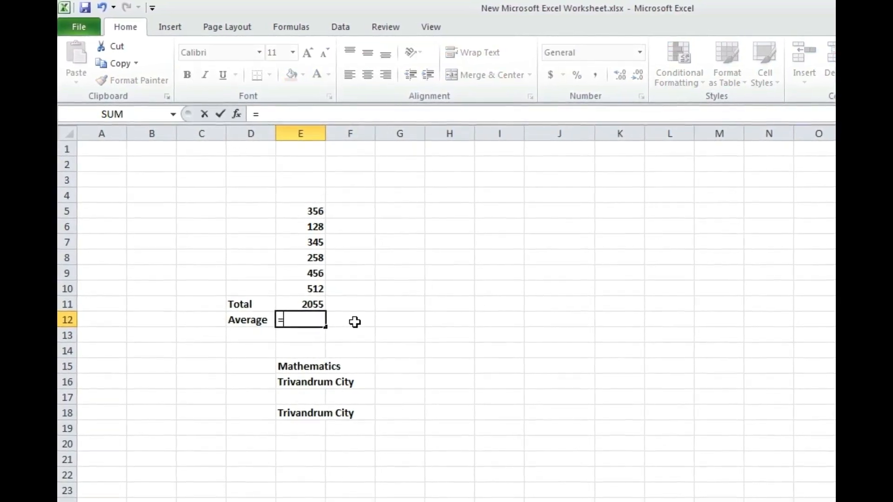
# Average the column in cell E12 with =AVERAGE(E5:E10), extending the range upward from cell E10.
pyautogui.write('=average(')
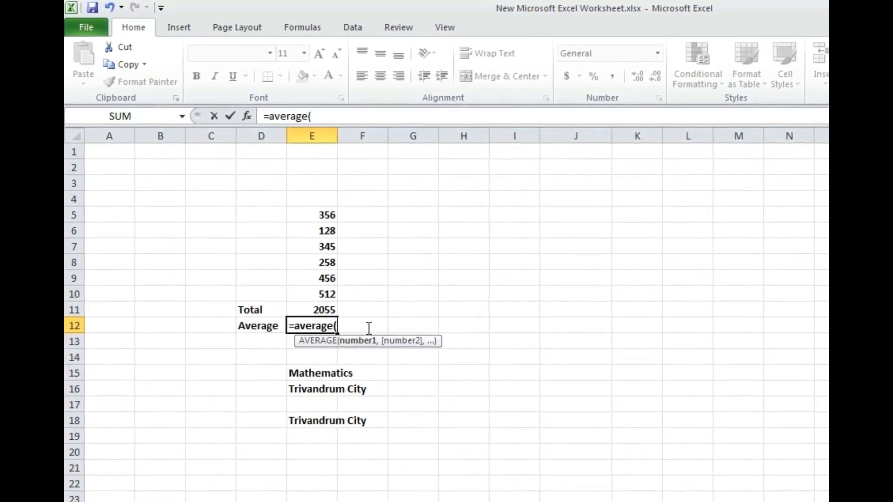
pyautogui.press('Up')
pyautogui.press('Up')
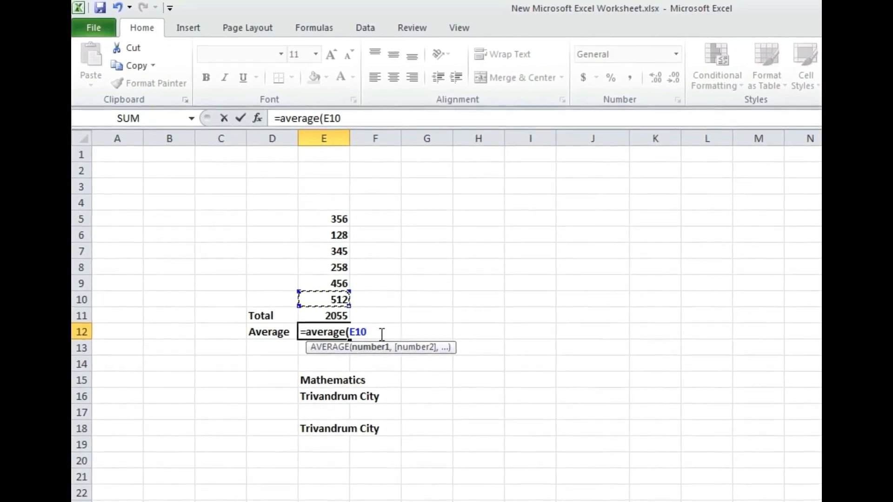
pyautogui.write(':')
pyautogui.hotkey('shift', 'Up')
pyautogui.hotkey('shift', 'Up')
pyautogui.hotkey('shift', 'Up')
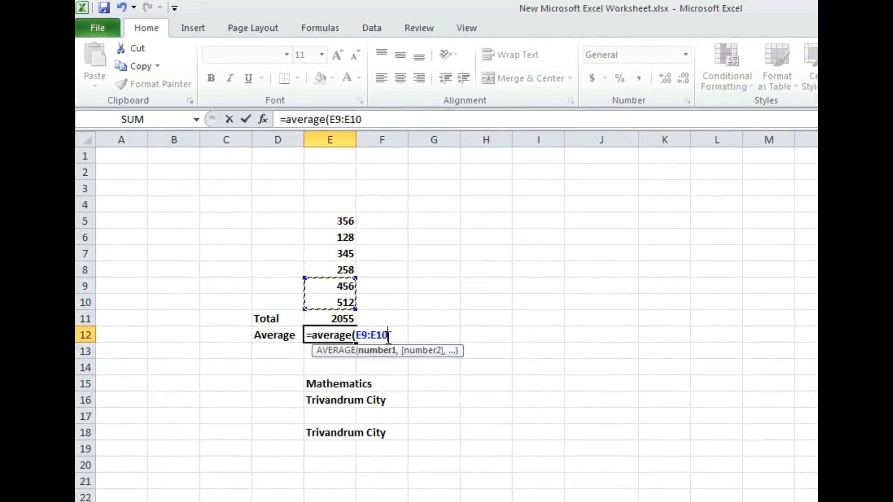
pyautogui.hotkey('shift', 'Up')
pyautogui.hotkey('shift', 'Up')
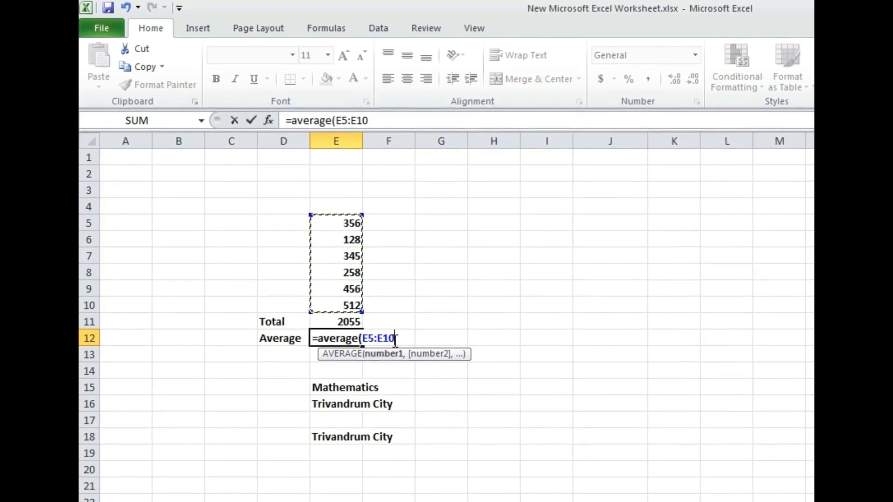
pyautogui.write(')')
pyautogui.press('Return')
pyautogui.press('Up')
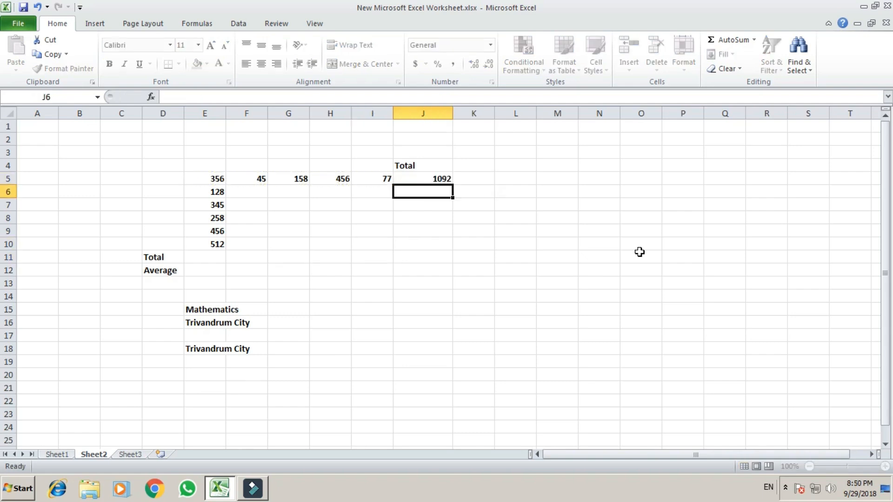
# Clear the row total from cell J5.
pyautogui.press('Up')
pyautogui.press('Down')
pyautogui.press('Down')
pyautogui.press('Down')
pyautogui.press('Down')
pyautogui.press('Down')
pyautogui.press('Down')
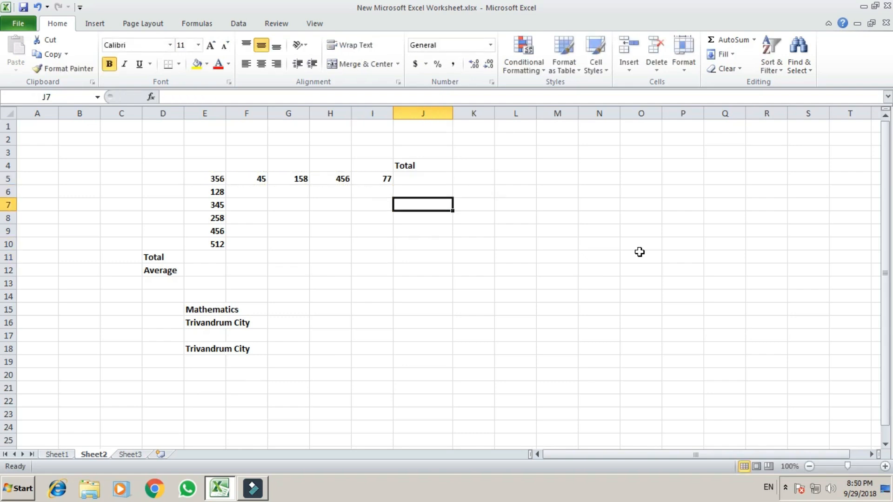
pyautogui.press('Left')
pyautogui.press('Left')
pyautogui.press('Left')
pyautogui.press('Left')
pyautogui.press('Left')
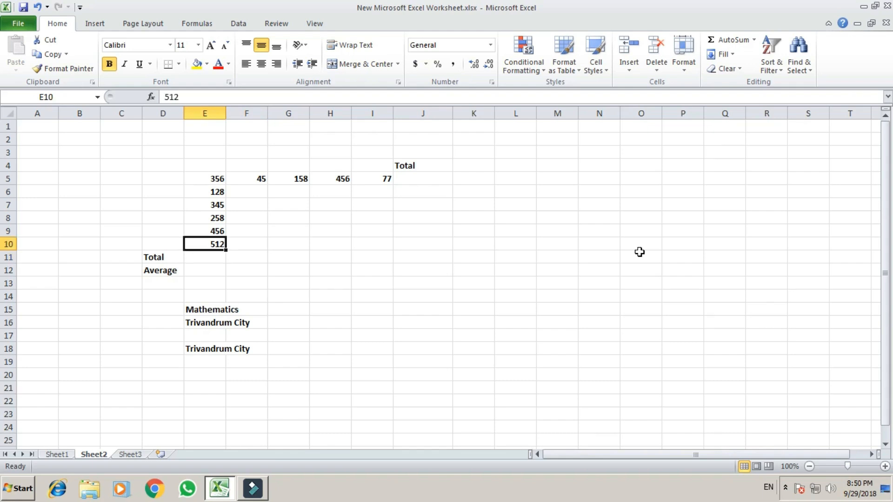
pyautogui.press('Up')
pyautogui.press('Up')
pyautogui.press('Up')
pyautogui.press('Up')
pyautogui.press('Up')
pyautogui.press('Down')
pyautogui.press('Down')
pyautogui.press('Down')
pyautogui.press('Down')
pyautogui.press('Down')
pyautogui.press('Down')
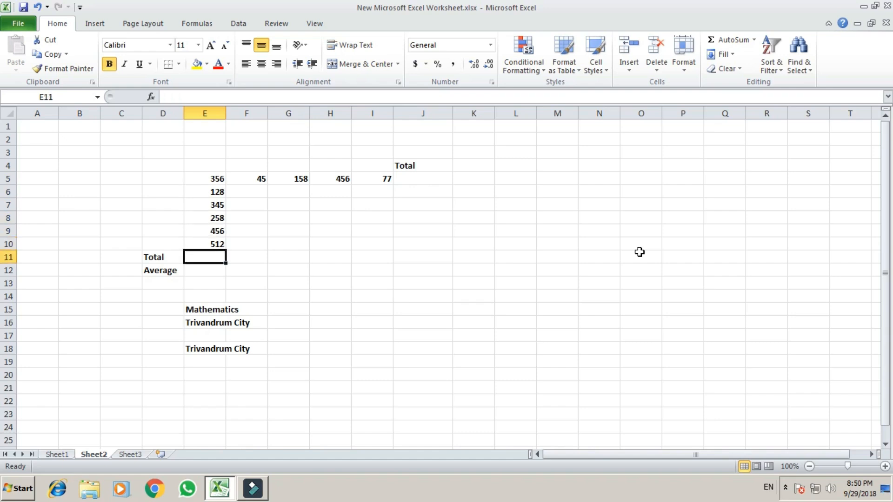
pyautogui.press('Right')
pyautogui.press('Left')
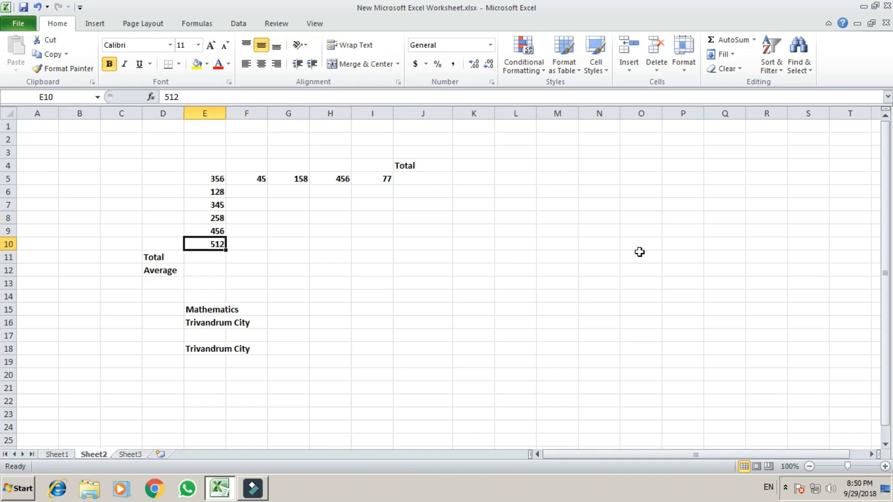
# Fill cells F6 to I6 with the values 454, 545, 45 and 45.
pyautogui.press('Up')
pyautogui.press('Up')
pyautogui.press('Up')
pyautogui.press('Right')
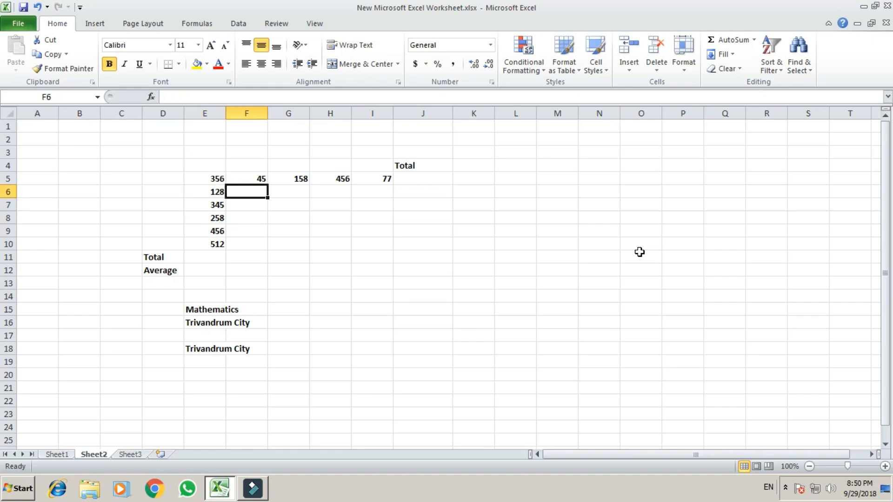
pyautogui.write('454')
pyautogui.press('Right')
pyautogui.write('545')
pyautogui.press('Right')
pyautogui.write('45')
# Fill F7:I10 row by row with 54, 546, 545, 54; 545, 545, 54, 65; 545, 646, 65, 54; and 6546, 65, 65, 66.
pyautogui.press('Right')
pyautogui.write('45')
pyautogui.press('Down')
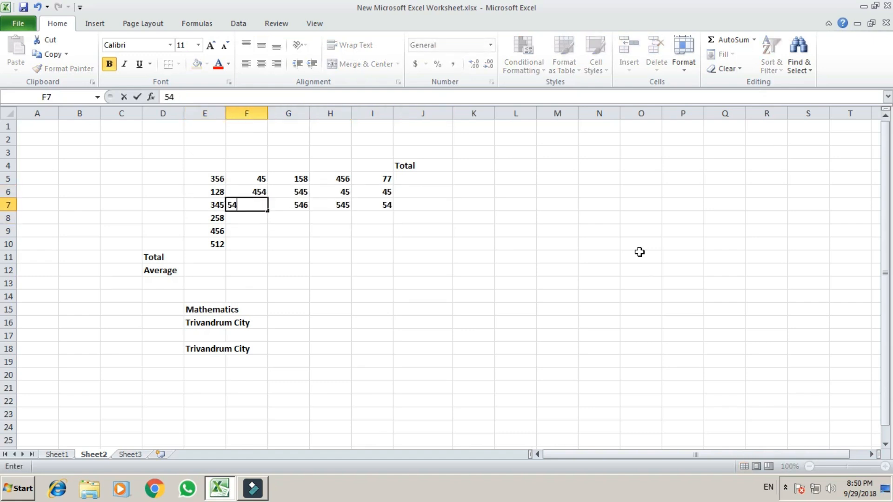
pyautogui.press('Up')
pyautogui.press('Right')
pyautogui.write('545')
pyautogui.press('Down')
pyautogui.write('646')
pyautogui.press('Down')
pyautogui.write('65')
pyautogui.press('Up')
pyautogui.press('Up')
pyautogui.press('Right')
pyautogui.write('54')
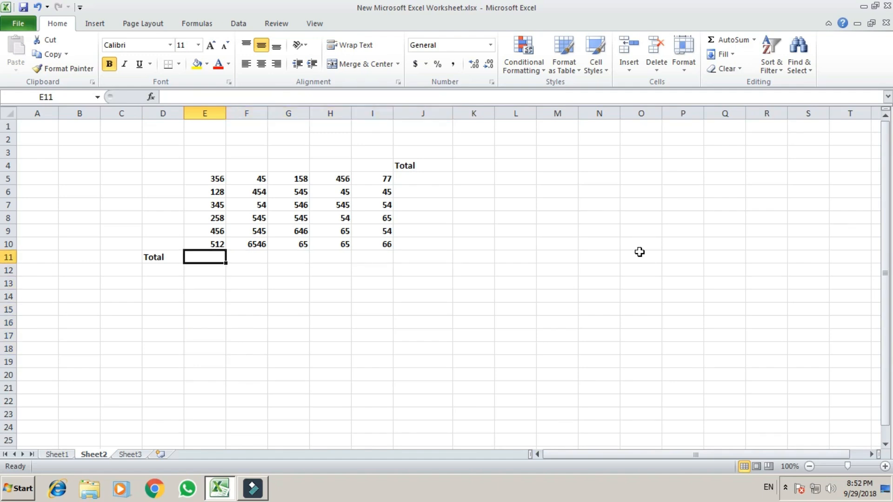
# Look over the empty total cells along row 11 and up column J of the number table.
pyautogui.press('Right')
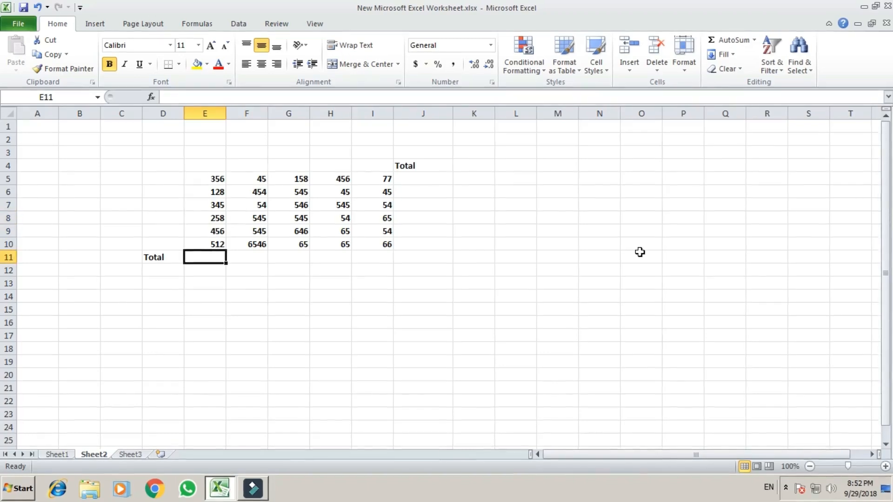
pyautogui.press('Right')
pyautogui.press('Right')
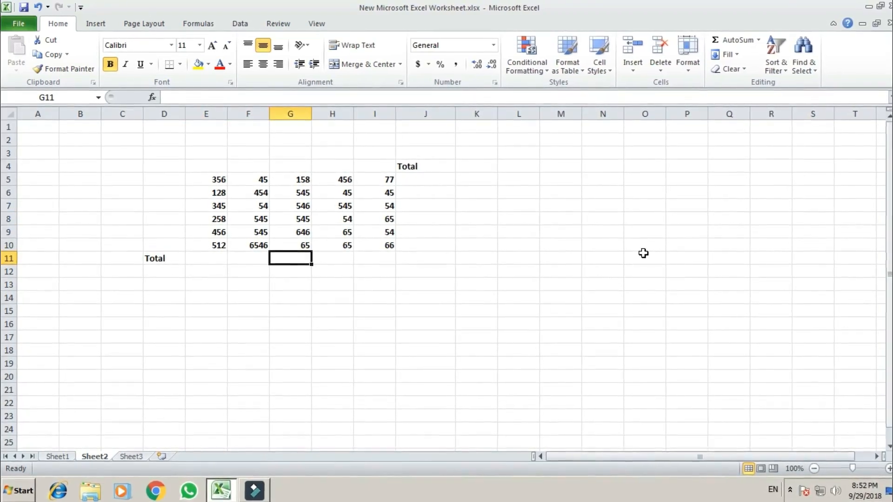
pyautogui.press('Right')
pyautogui.press('Right')
pyautogui.press('Right')
pyautogui.press('Up')
pyautogui.press('Up')
pyautogui.press('Up')
pyautogui.press('Up')
pyautogui.press('Up')
pyautogui.press('Up')
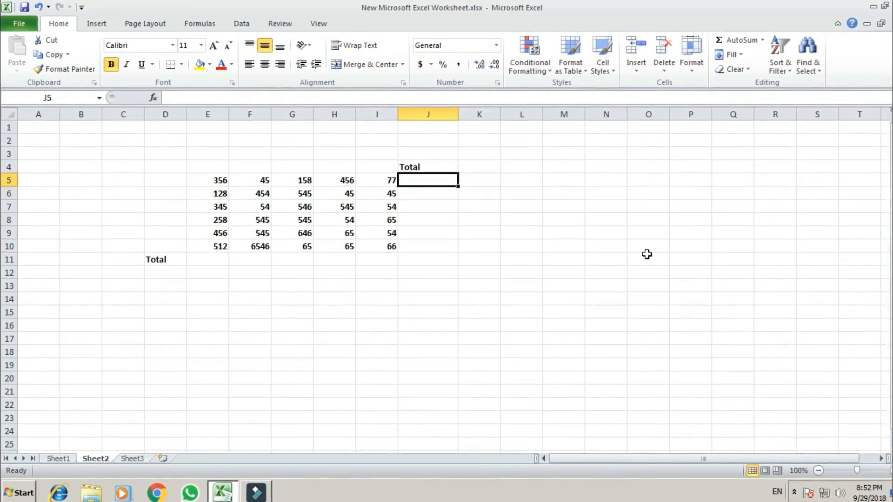
# Total the first column of the table in cell E11 with a SUM formula.
pyautogui.press('Down')
pyautogui.press('Down')
pyautogui.press('Down')
pyautogui.press('Down')
pyautogui.press('Down')
pyautogui.press('Down')
pyautogui.press('Left')
pyautogui.press('Left')
pyautogui.press('Left')
pyautogui.press('Left')
pyautogui.press('Left')
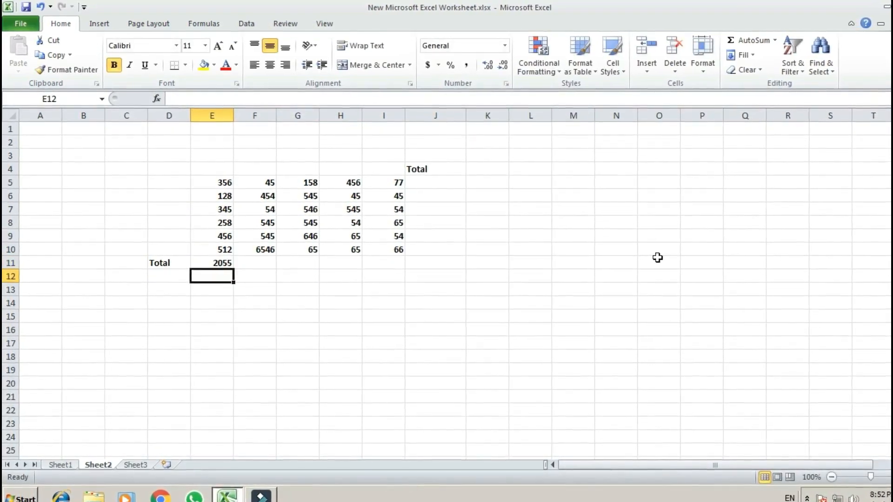
# Total columns F to I in cells F11 to I11 with AutoSum over rows 5 to 10.
pyautogui.press('Up')
pyautogui.press('Right')
pyautogui.hotkey('alt', '=')
pyautogui.press('Return')
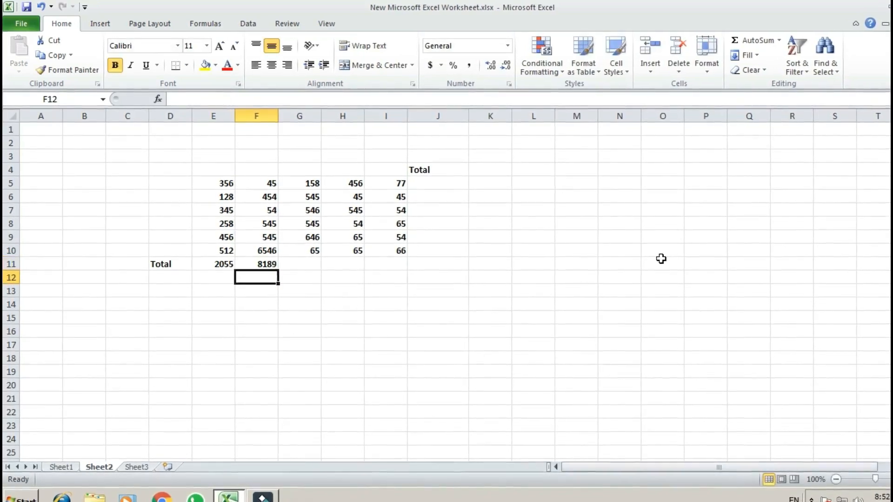
pyautogui.hotkey('alt', '=')
pyautogui.hotkey('ctrl', 'Return')
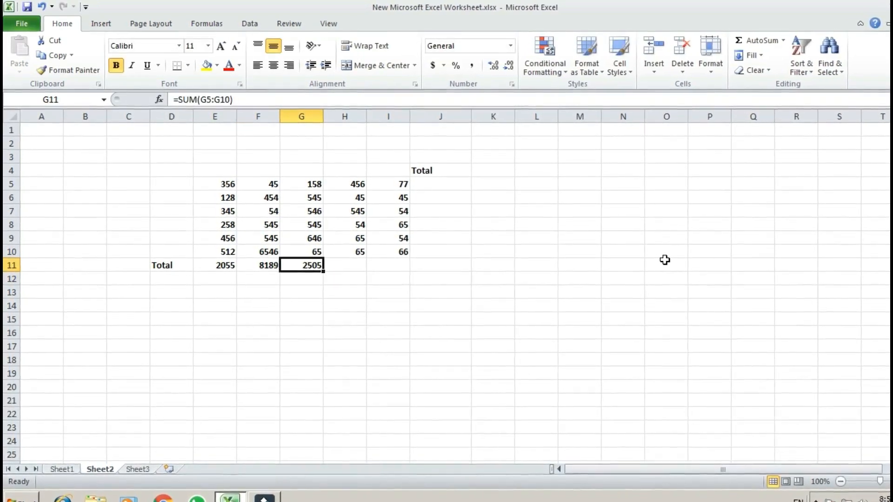
pyautogui.hotkey('alt', '=')
pyautogui.hotkey('ctrl', 'Return')
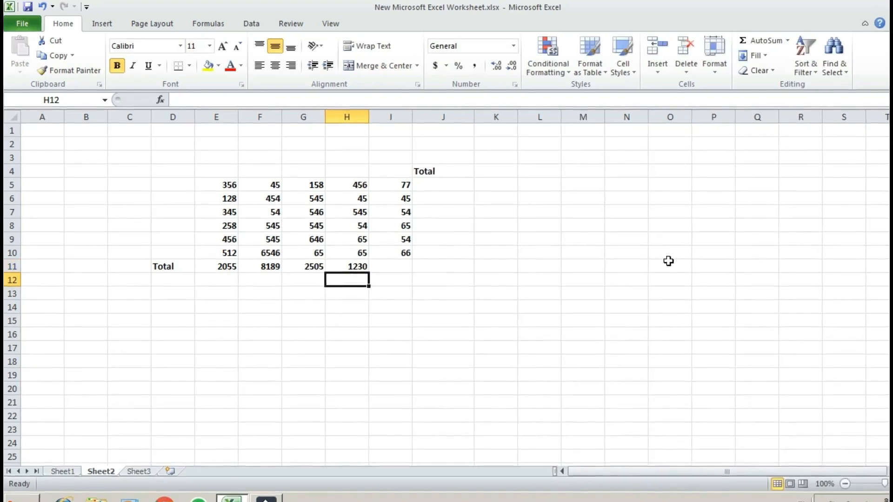
pyautogui.press('Right')
pyautogui.hotkey('alt', '=')
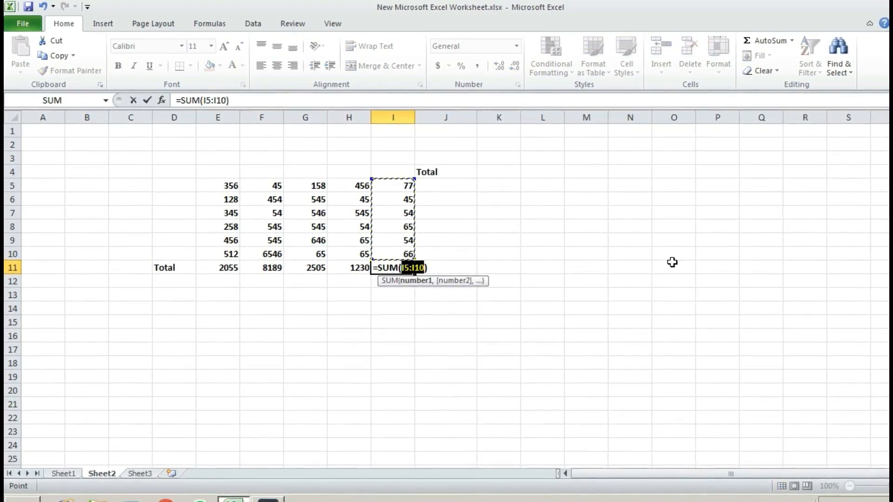
pyautogui.press('Return')
# Total rows 5 and 6 in cells J5 and J6 with AutoSum, using =SUM(E5:I5) and =SUM(E6:I6).
pyautogui.press('Up')
pyautogui.press('Up')
pyautogui.press('Up')
pyautogui.press('Up')
pyautogui.press('Up')
pyautogui.press('Up')
pyautogui.press('Up')
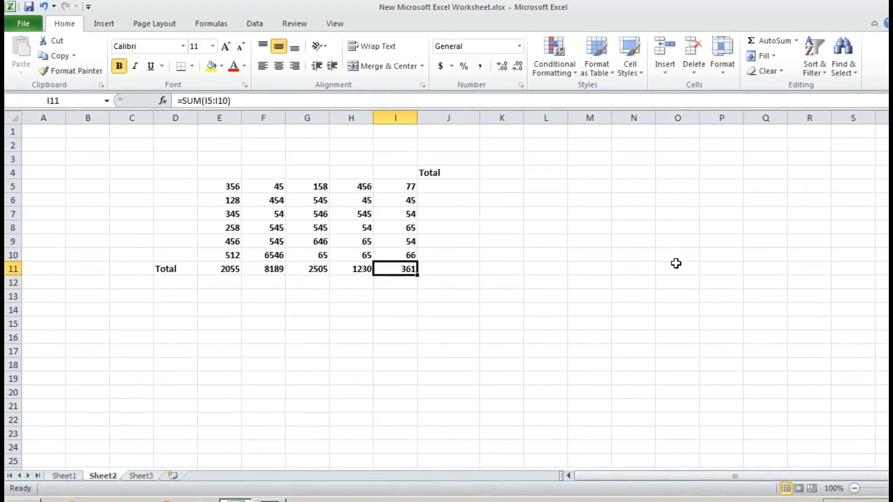
pyautogui.press('Right')
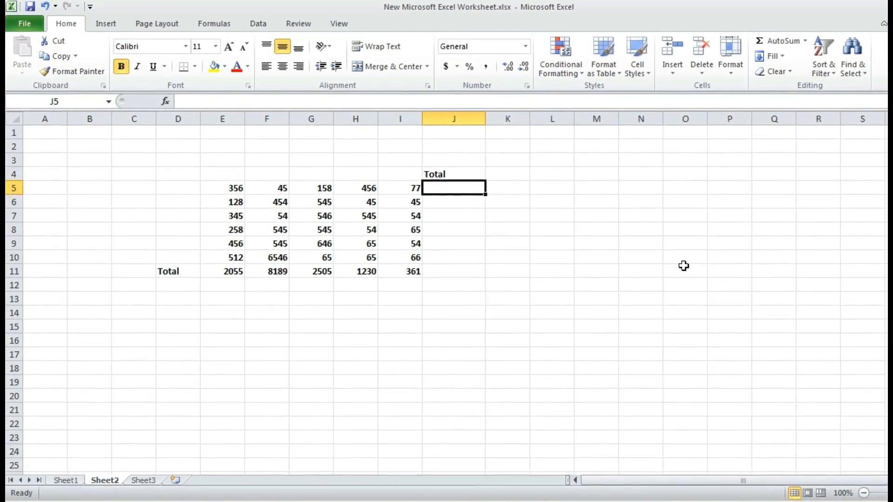
pyautogui.hotkey('alt', '=')
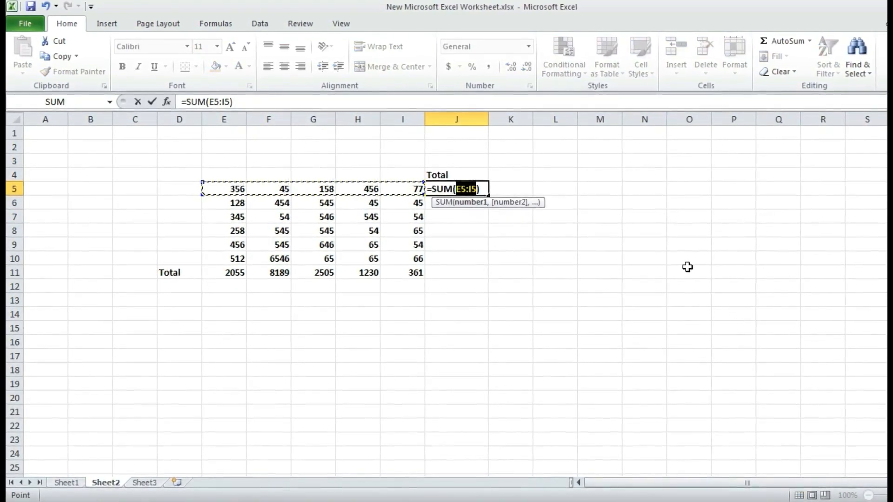
pyautogui.press('Return')
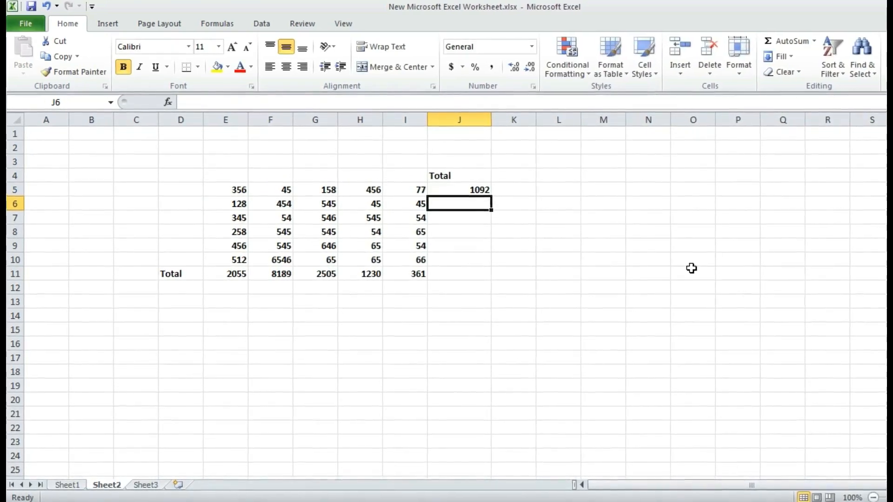
pyautogui.hotkey('alt', '=')
pyautogui.press('Return')
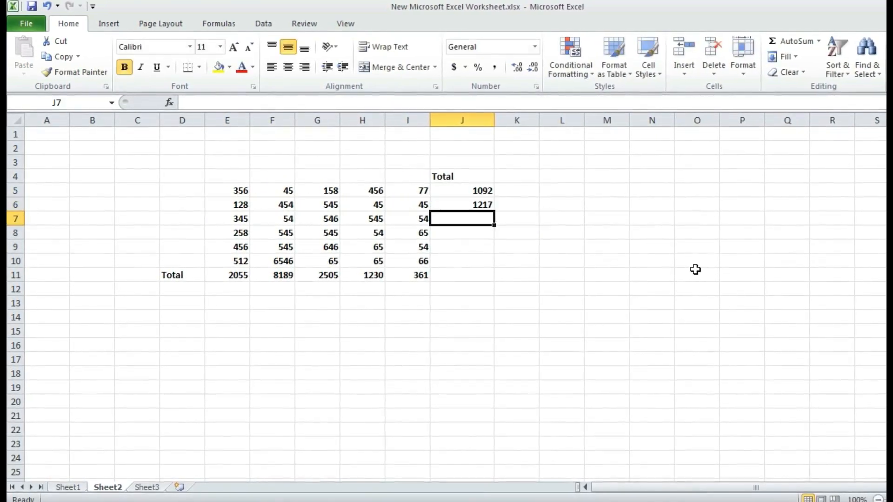
pyautogui.hotkey('alt', '=')
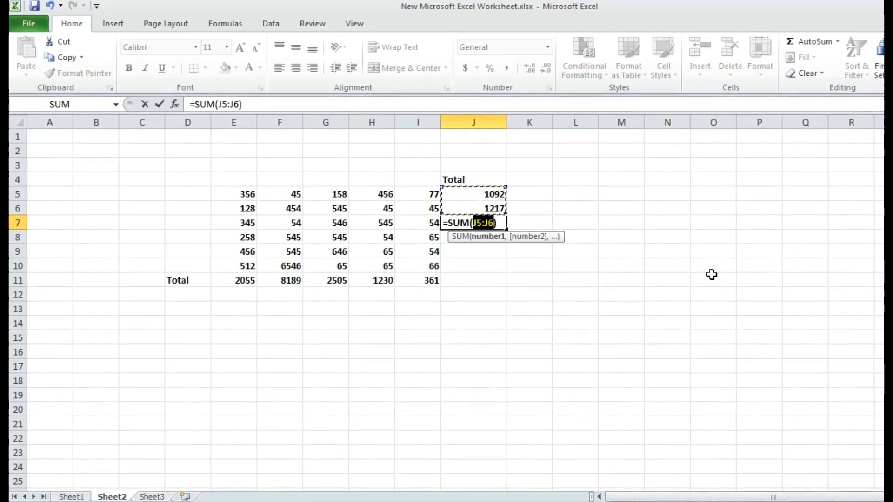
pyautogui.press('Escape')
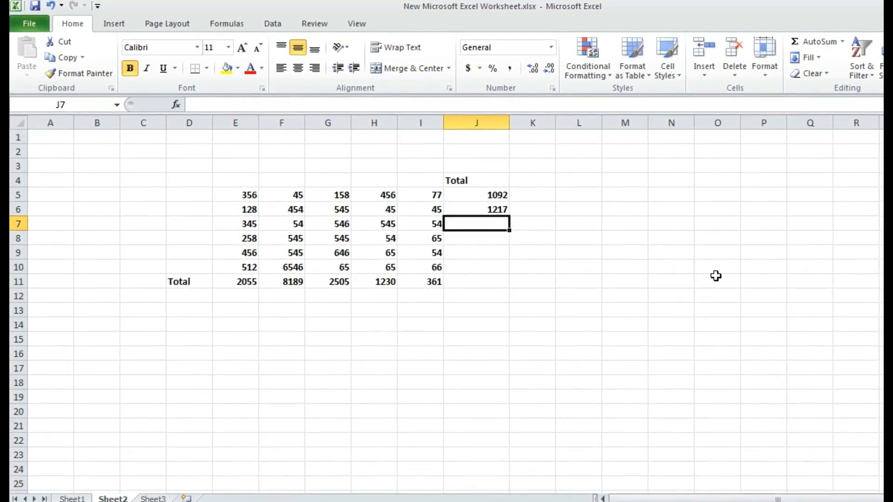
pyautogui.press('Up')
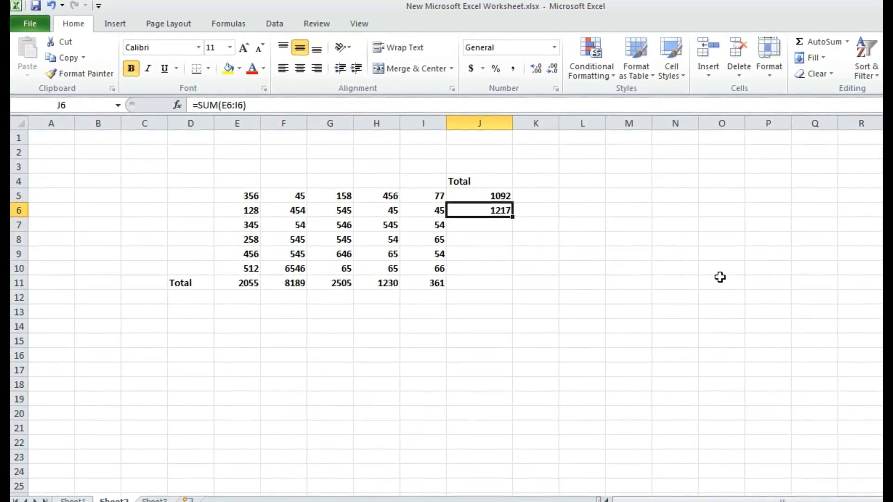
pyautogui.press('Down')
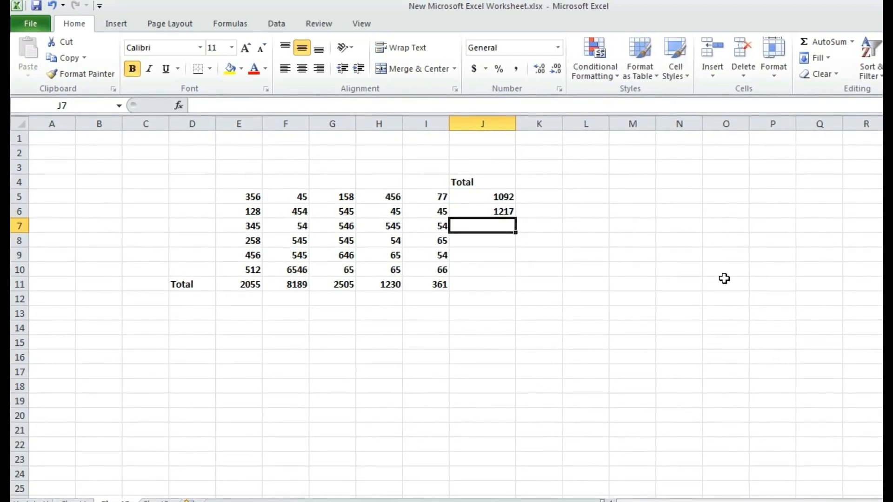
# Copy the row total formula from cell J6 and paste only the formula into cells J7 to J10 with Paste Special.
pyautogui.press('Up')
pyautogui.hotkey('ctrl', 'c')
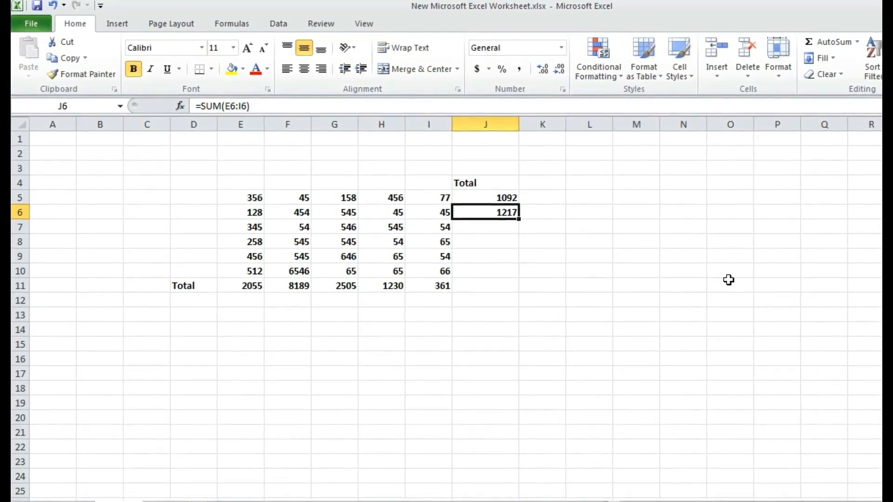
pyautogui.press('Down')
pyautogui.hotkey('shift', 'Down')
pyautogui.hotkey('shift', 'Down')
pyautogui.hotkey('shift', 'Down')
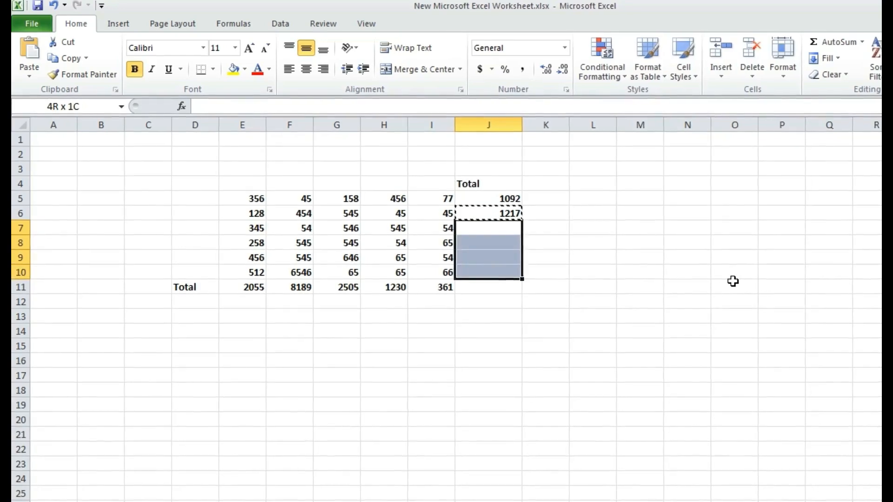
pyautogui.hotkey('ctrl', 'alt', 'v')
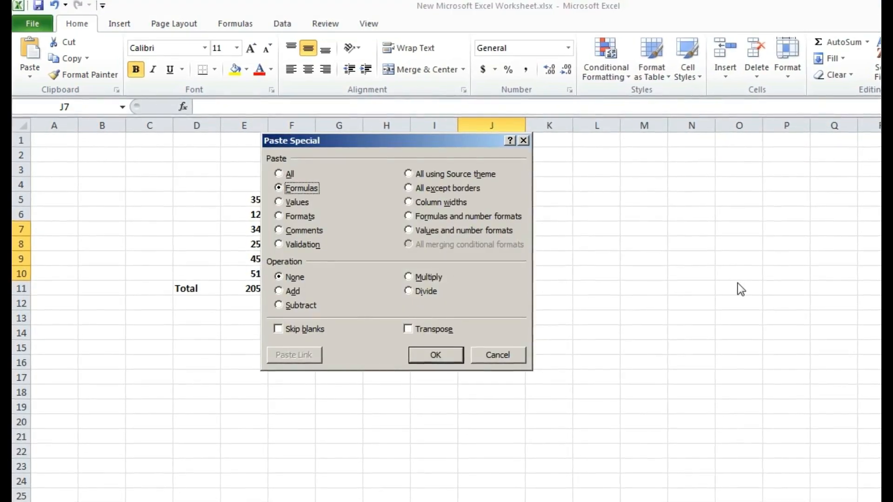
pyautogui.press('Return')
pyautogui.press('Escape')
# Calculate the grand total in cell J11 with AutoSum as =SUM(J5:J10).
pyautogui.press('Down')
pyautogui.press('Down')
pyautogui.press('Down')
pyautogui.press('Down')
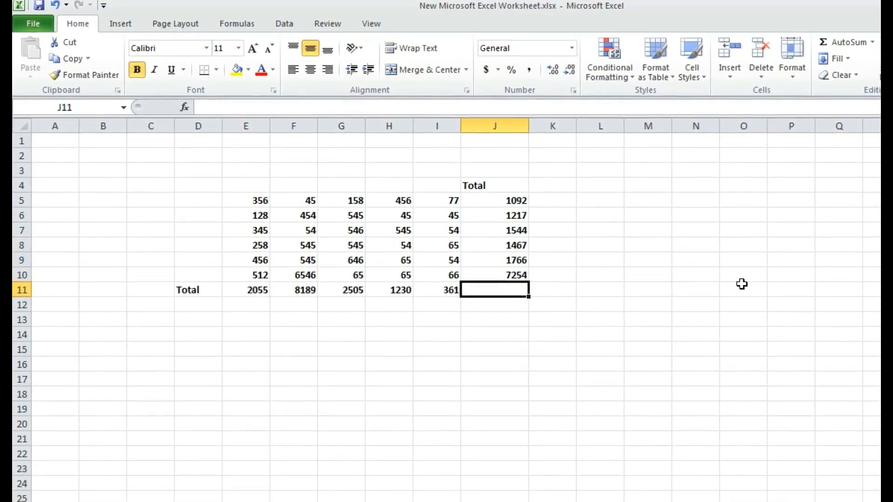
pyautogui.hotkey('alt', '=')
pyautogui.press('Return')
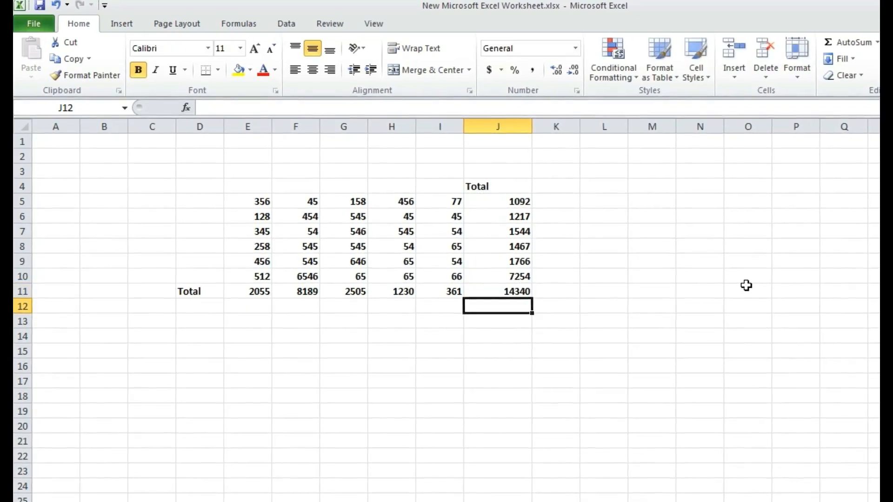
pyautogui.press('Up')
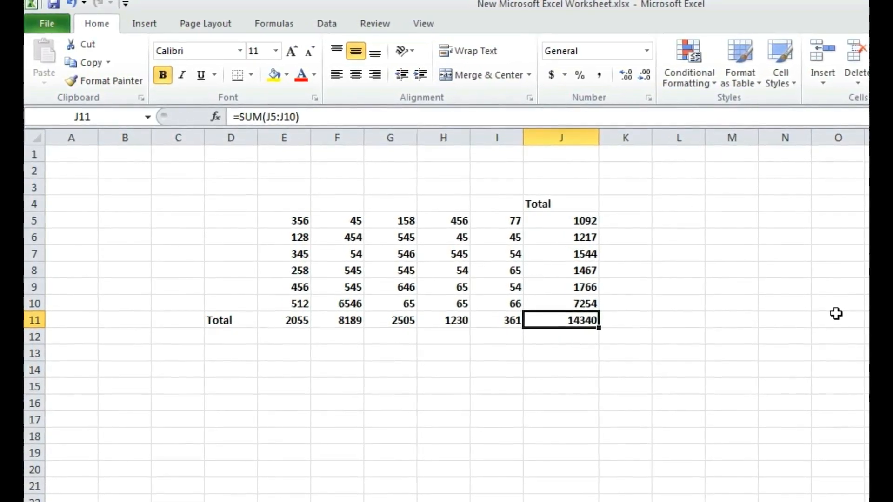
pyautogui.press('Down')
pyautogui.press('Down')
pyautogui.press('Down')
pyautogui.press('Down')
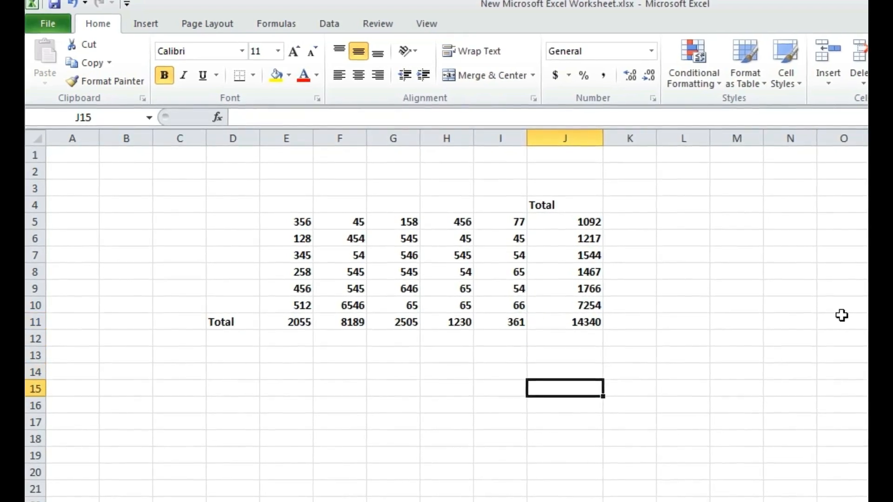
pyautogui.press('Left')
pyautogui.press('Left')
pyautogui.press('Left')
pyautogui.press('Left')
pyautogui.press('Left')
pyautogui.press('Up')
pyautogui.press('Up')
pyautogui.press('Up')
pyautogui.press('Up')
pyautogui.press('Up')
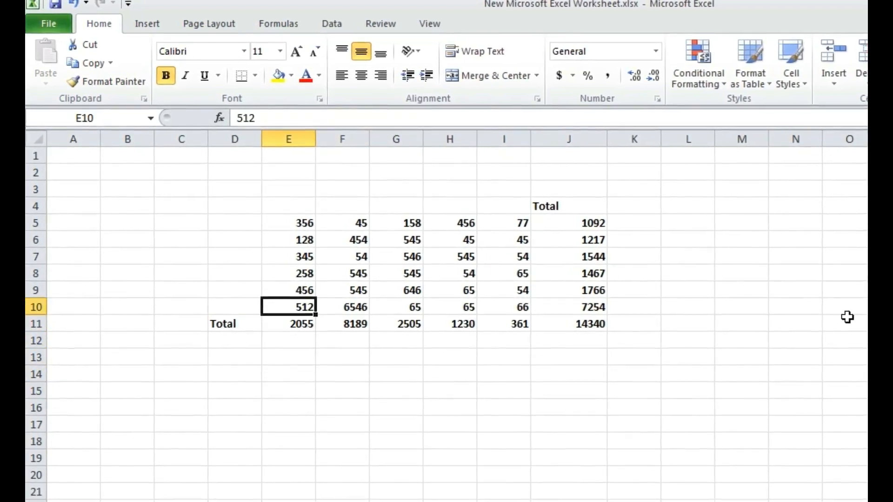
pyautogui.press('Down')
pyautogui.press('Down')
pyautogui.press('Down')
pyautogui.press('Down')
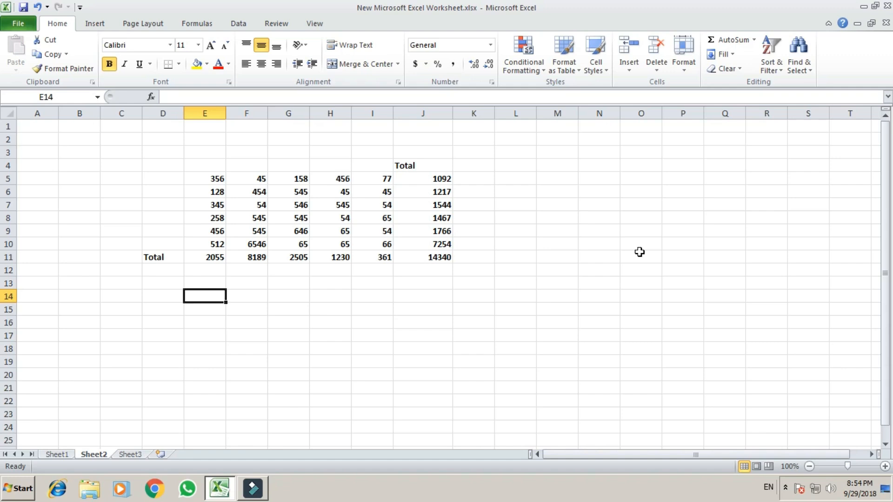